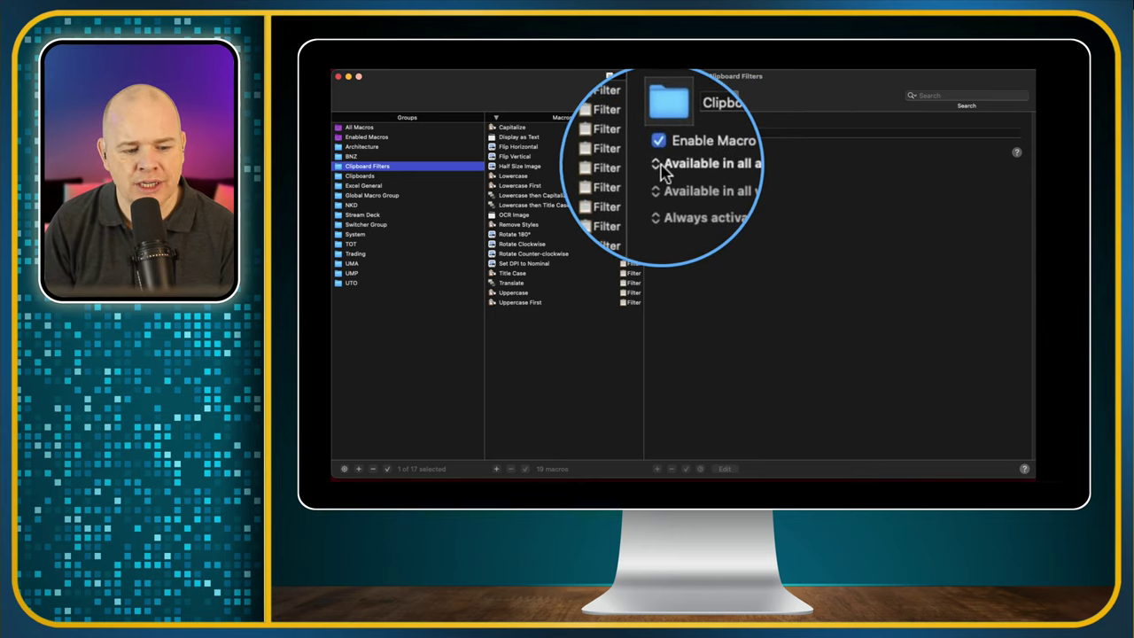
Step: Examine the application and window availability settings of the Clipboard Filters group and the contents of its Capitalize macro
click(662, 167)
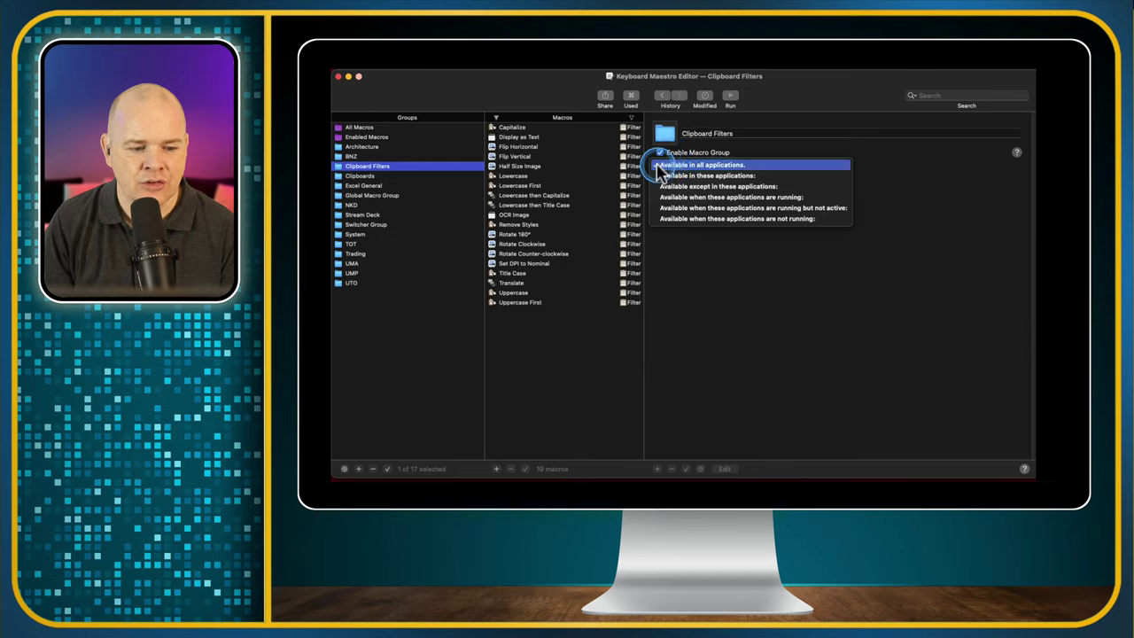
click(700, 165)
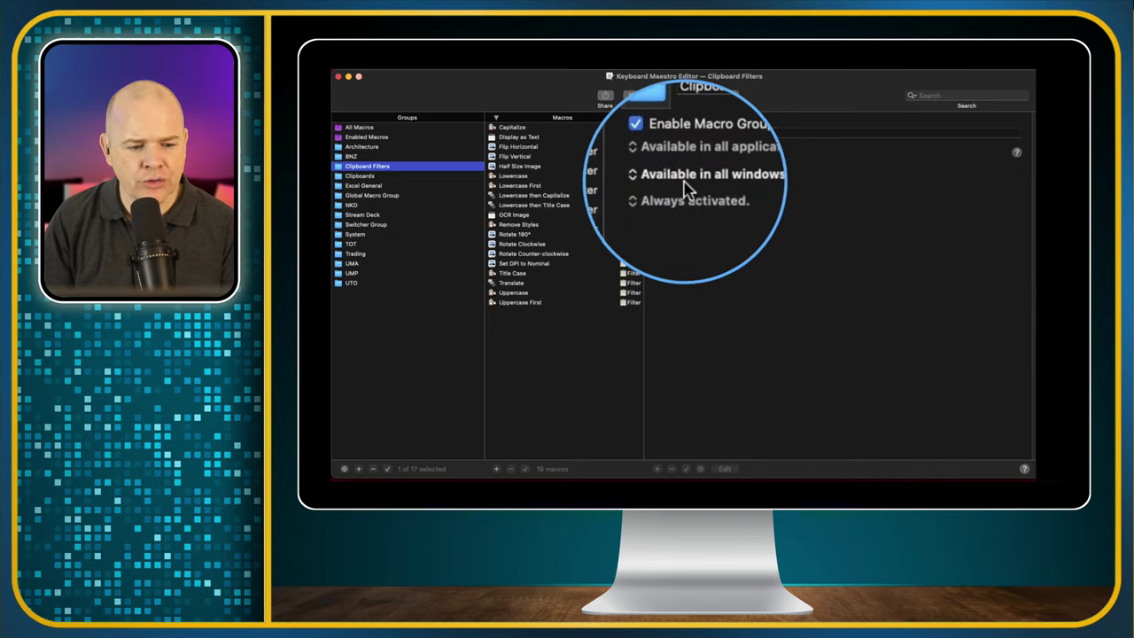
click(799, 266)
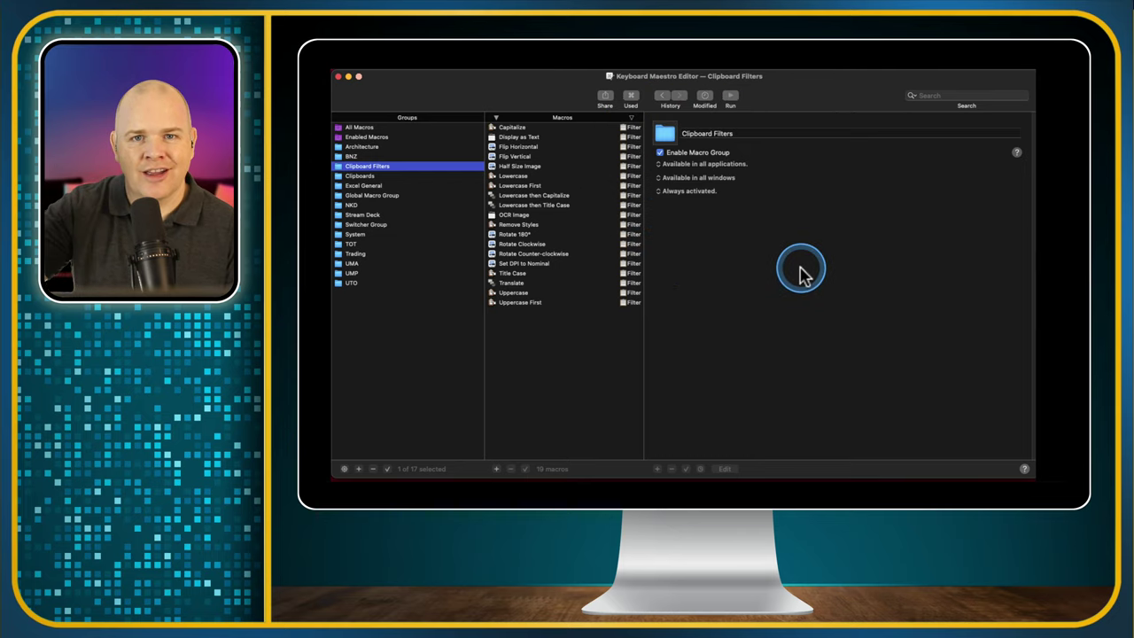
mouse_move(799, 268)
mouse_down()
mouse_move(744, 228)
mouse_move(708, 230)
mouse_move(751, 164)
mouse_move(670, 133)
mouse_move(748, 196)
mouse_move(716, 205)
mouse_move(514, 137)
mouse_up()
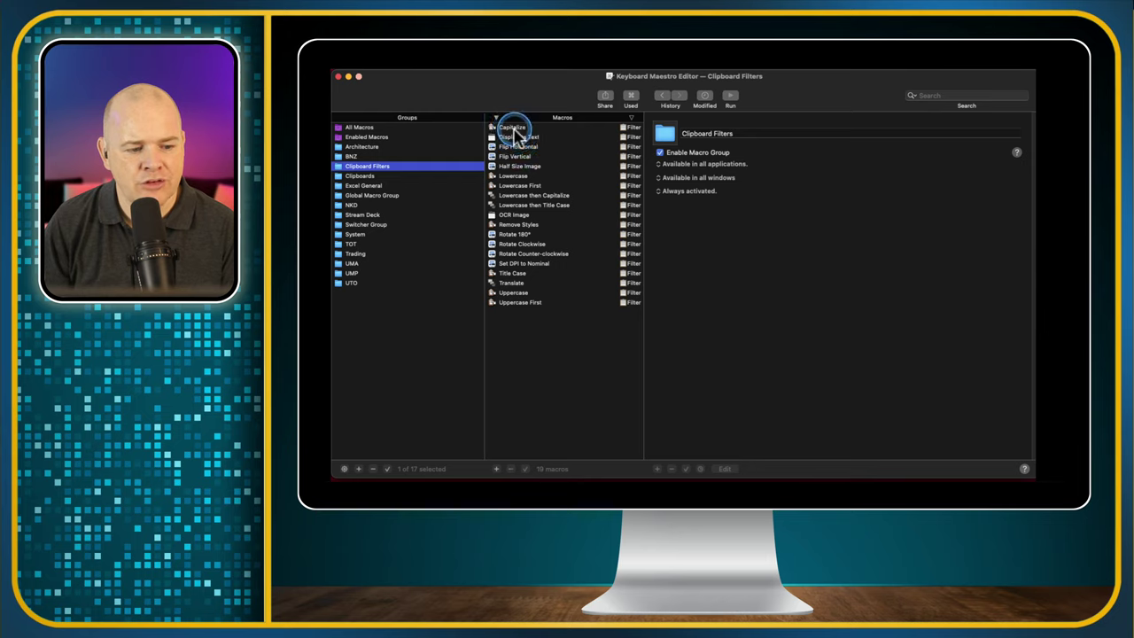
click(513, 128)
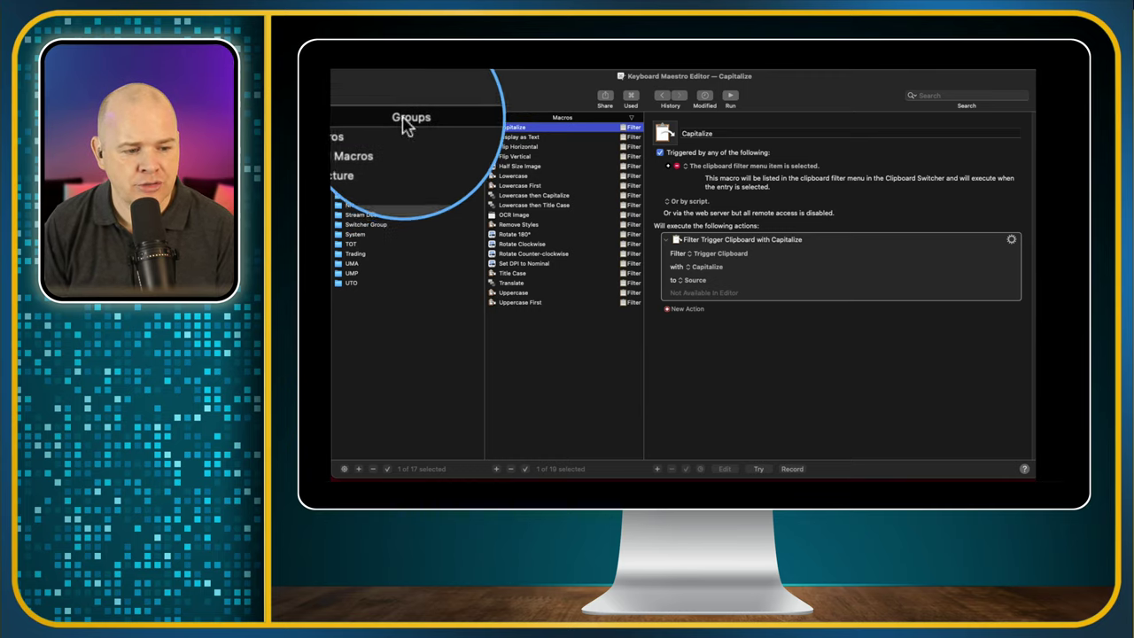
Step: Create a new macro group named Demo Group
click(359, 469)
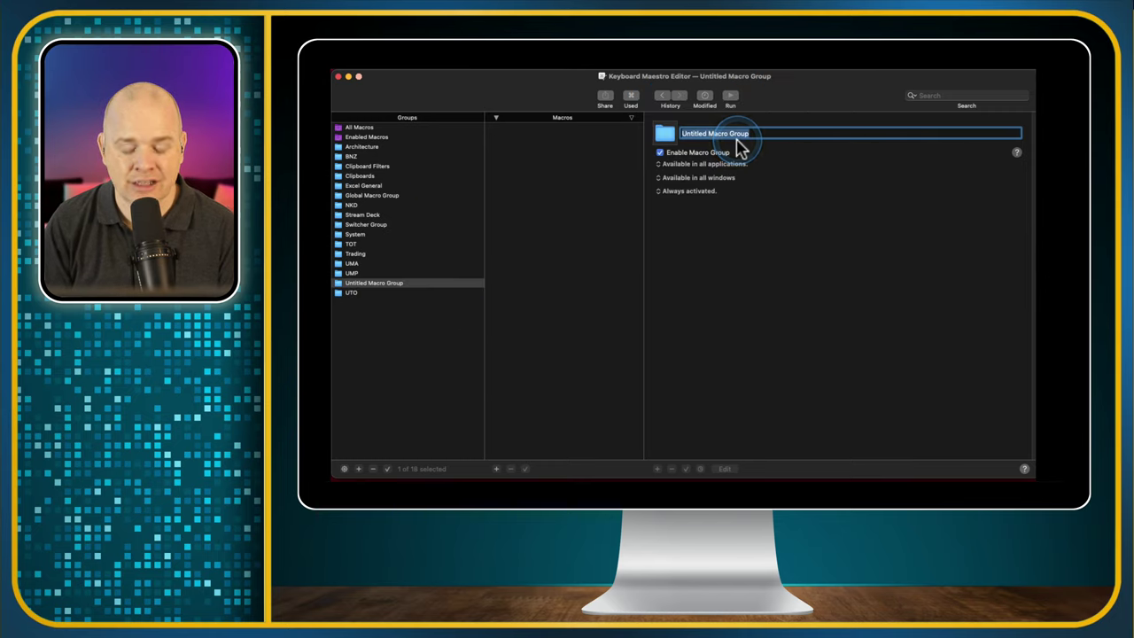
text(Demo)
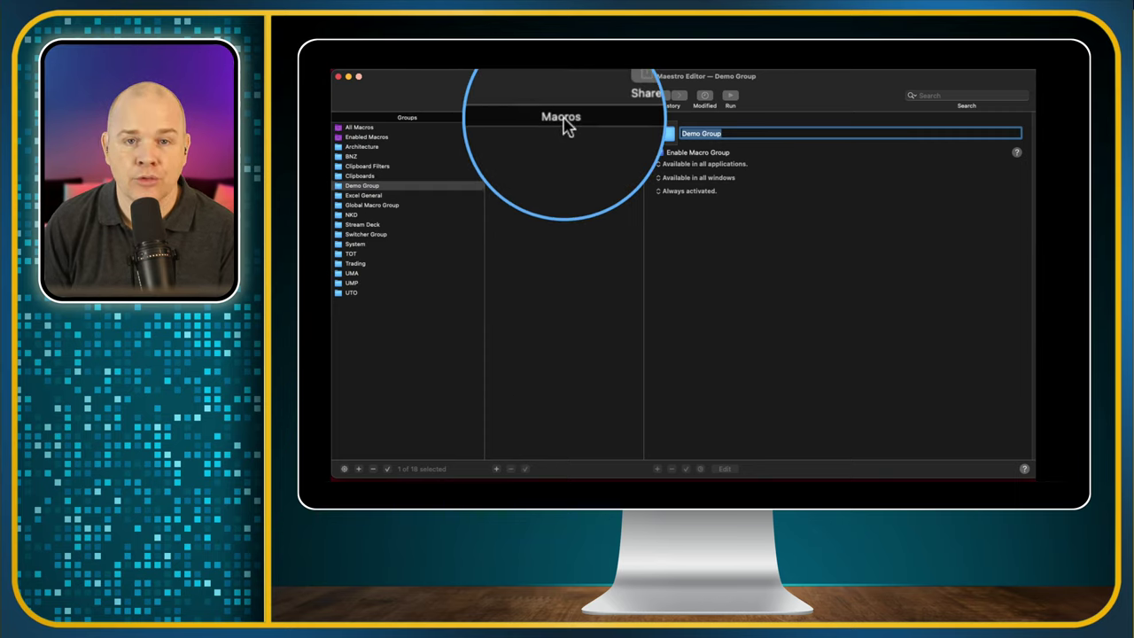
Step: Add a new macro named Hide All Windows to the Demo Group
click(497, 470)
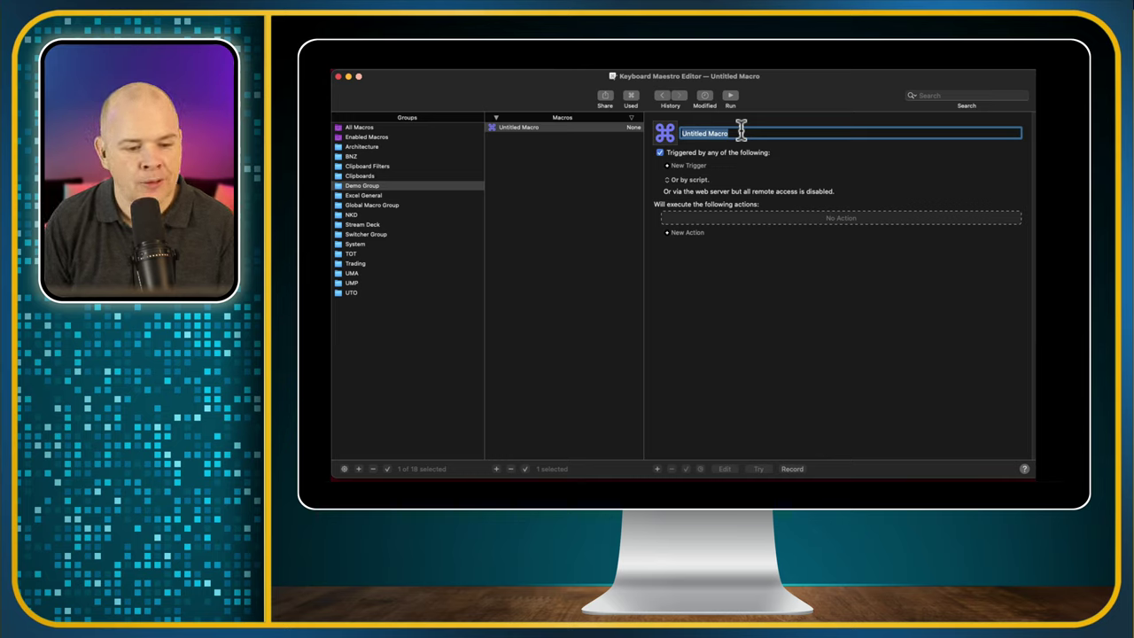
click(740, 132)
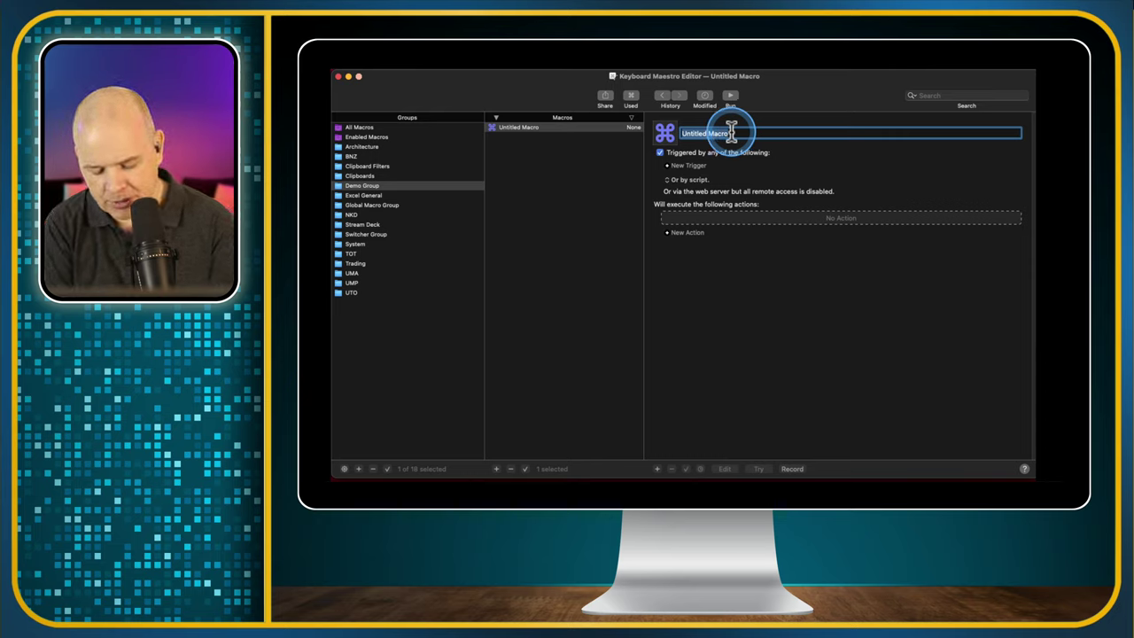
text(Hide All)
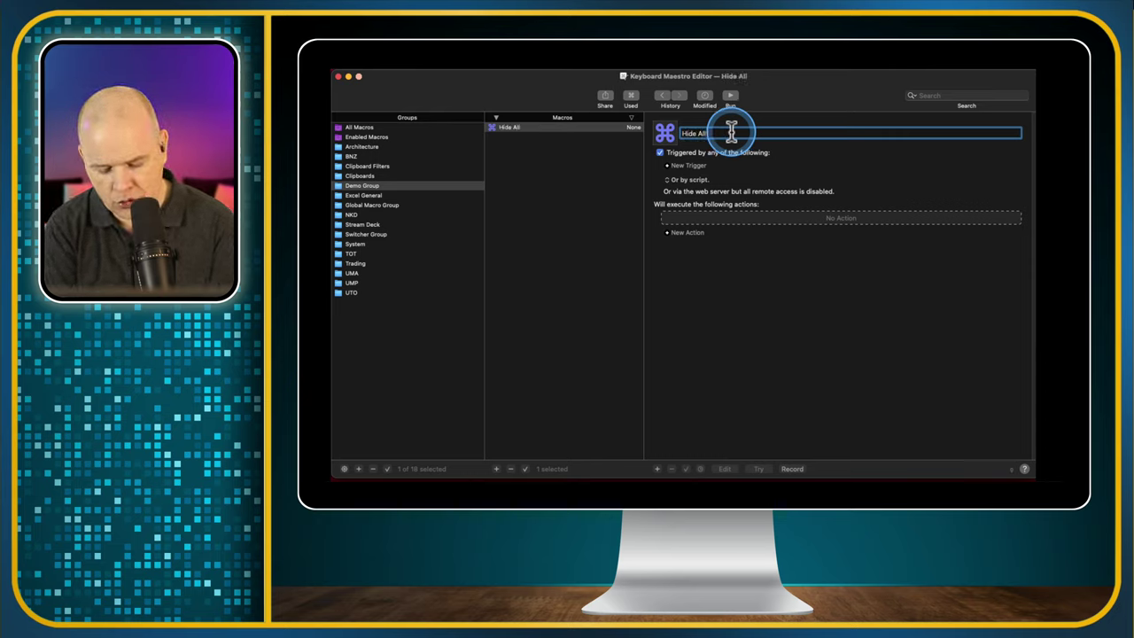
text( Windows)
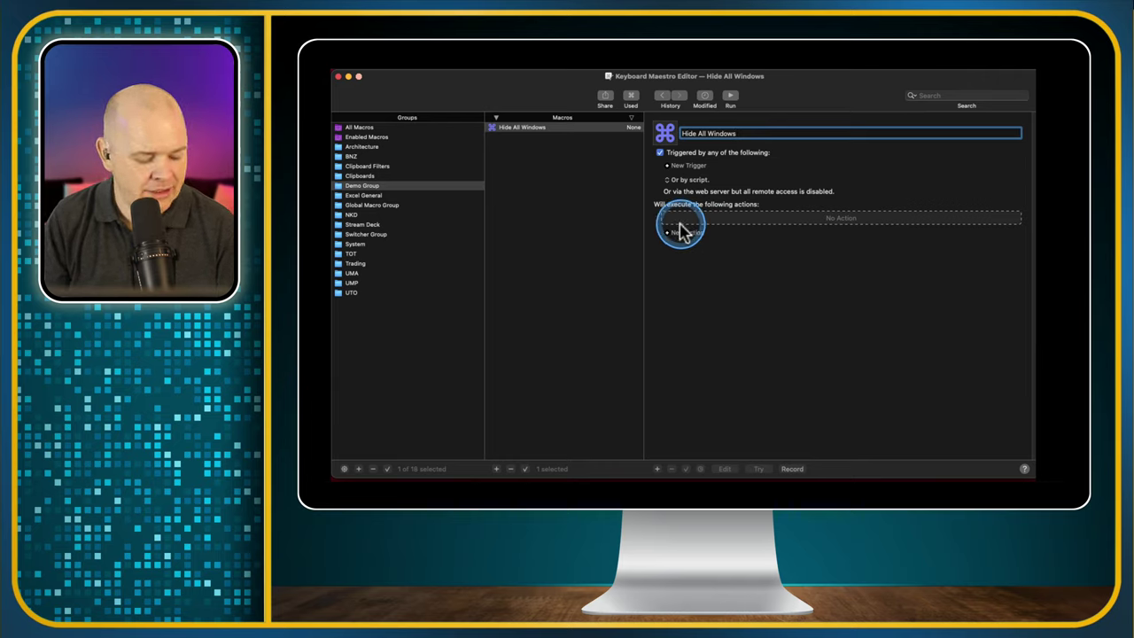
click(741, 238)
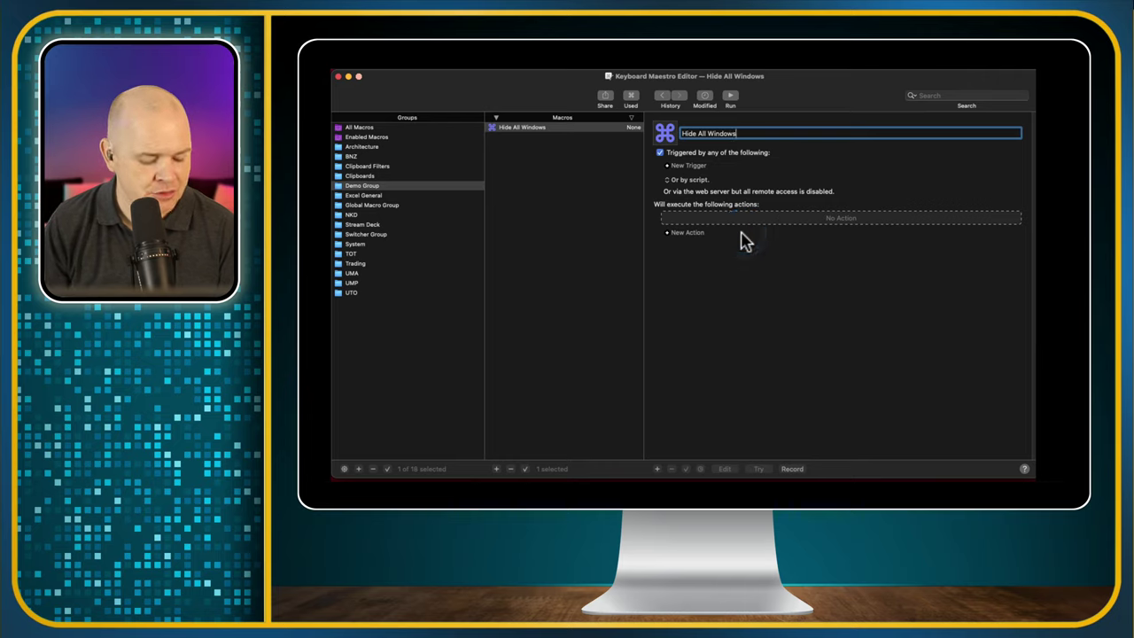
Step: Examine the trigger types available for the Hide All Windows macro, from application and clipboard triggers to time-of-day and wireless network ones
click(678, 178)
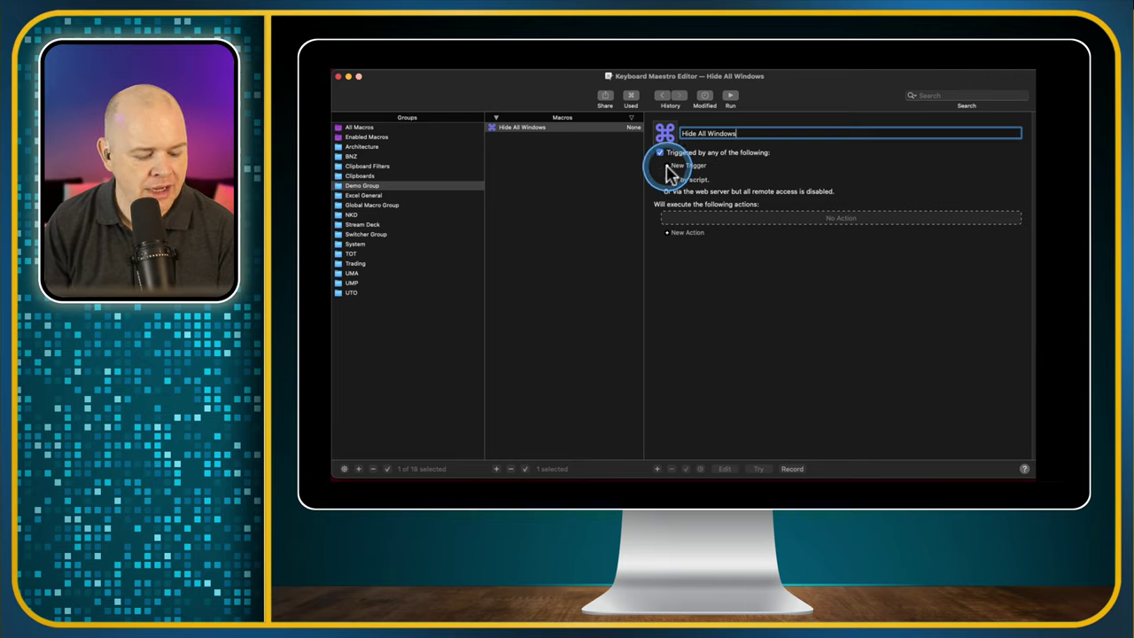
click(666, 167)
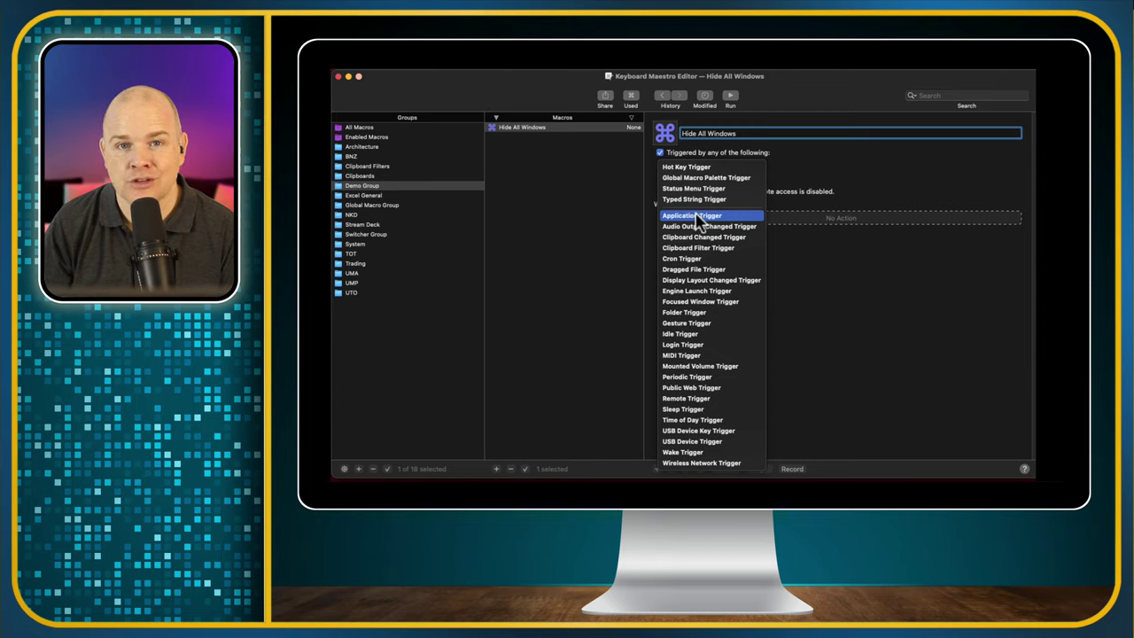
click(697, 218)
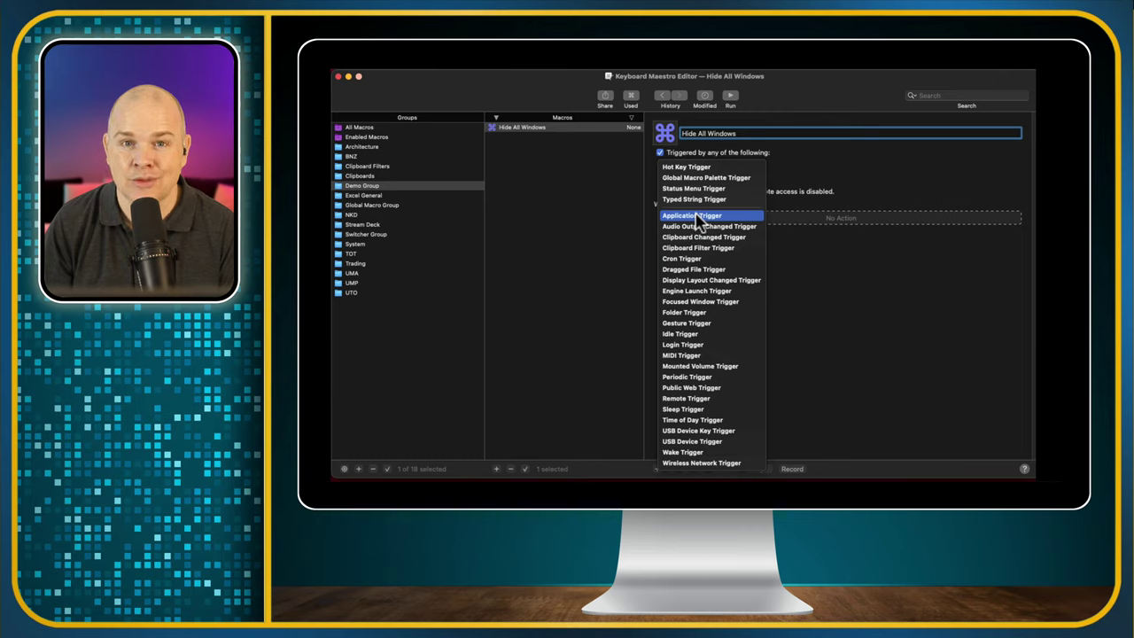
click(713, 223)
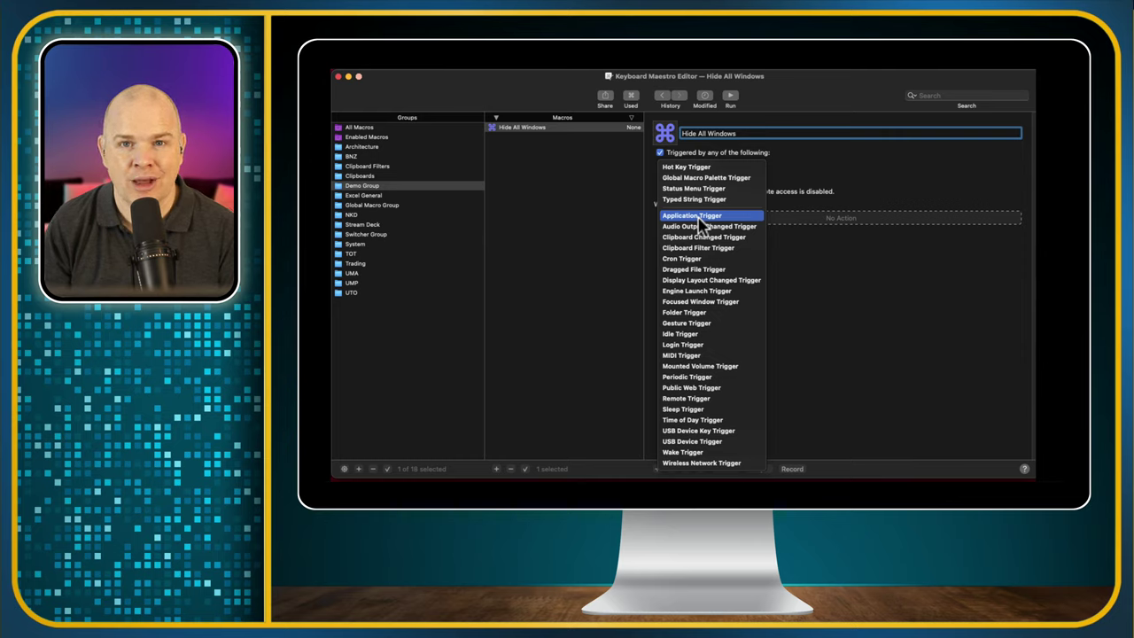
click(690, 220)
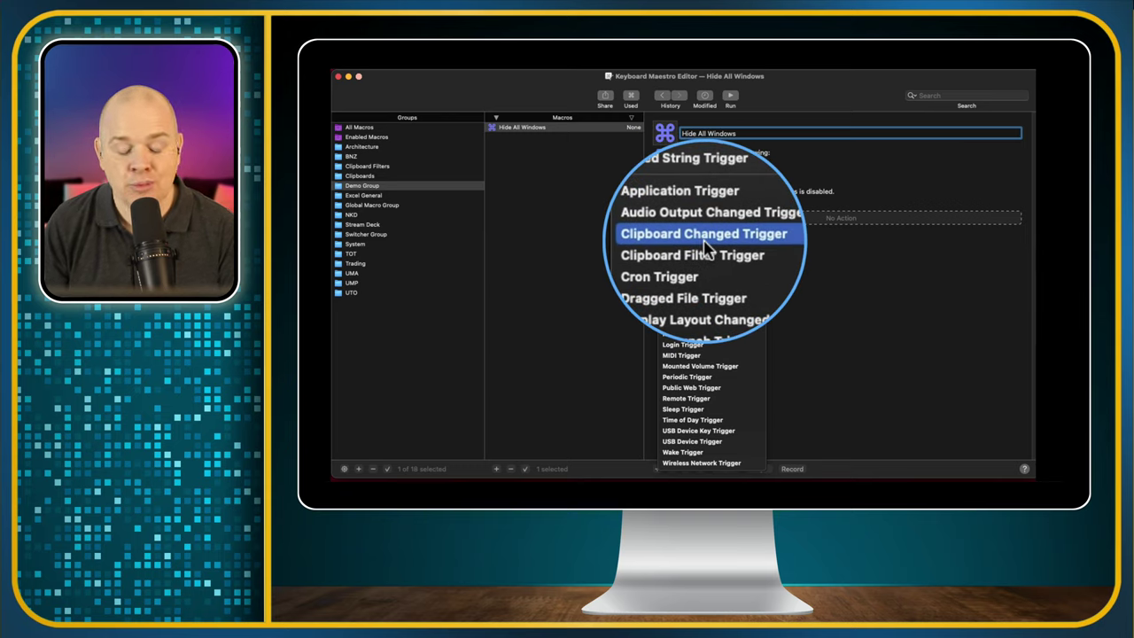
click(706, 237)
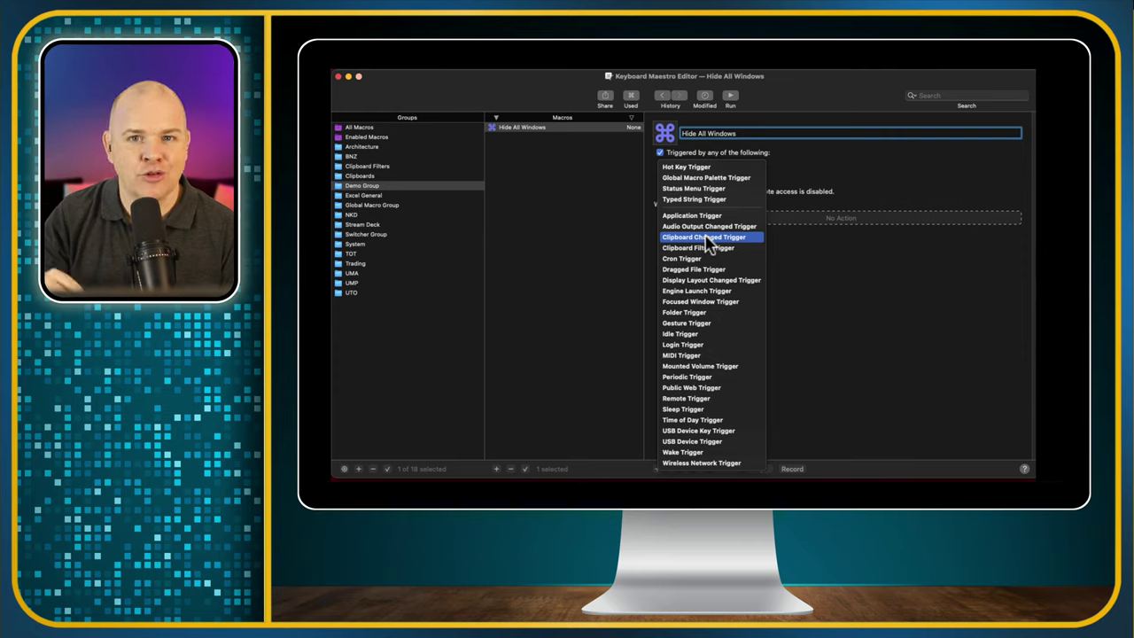
click(704, 238)
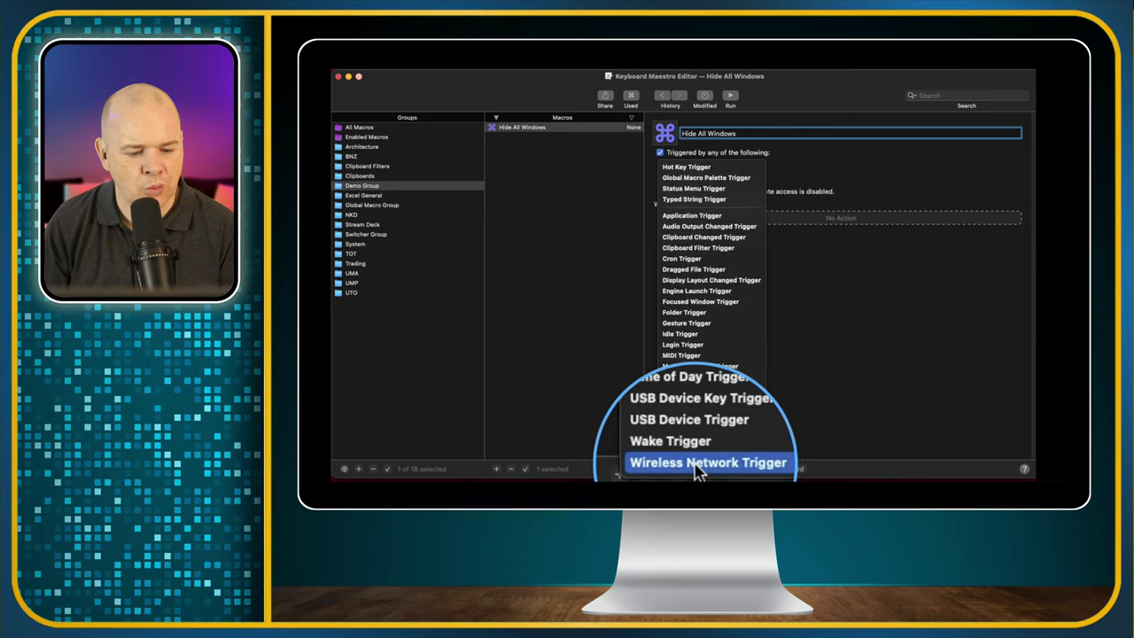
click(711, 357)
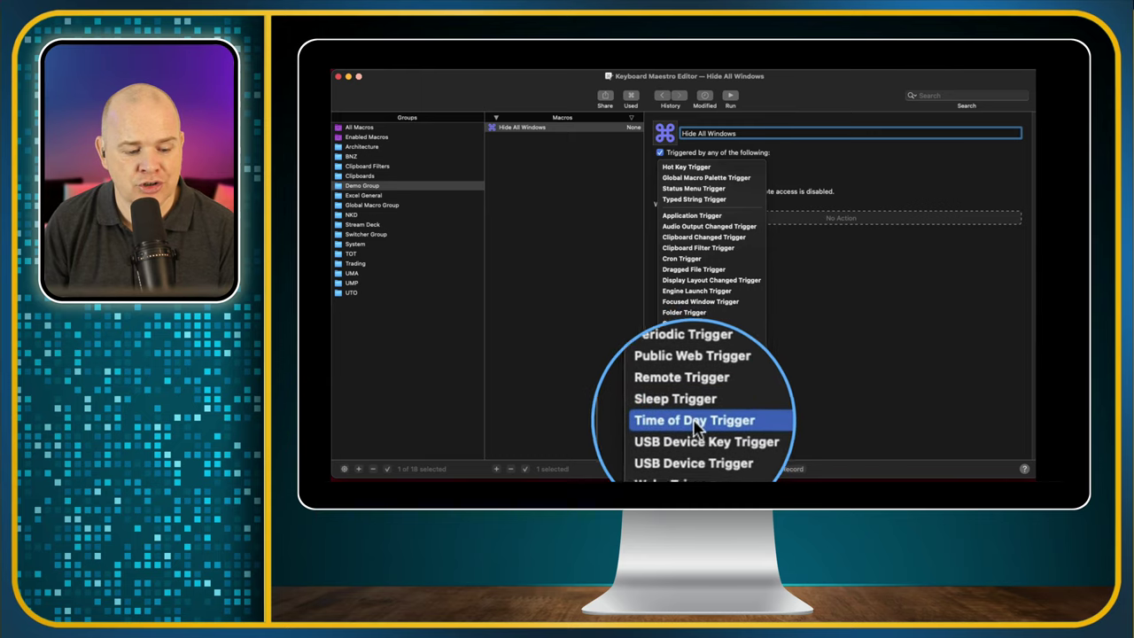
click(696, 421)
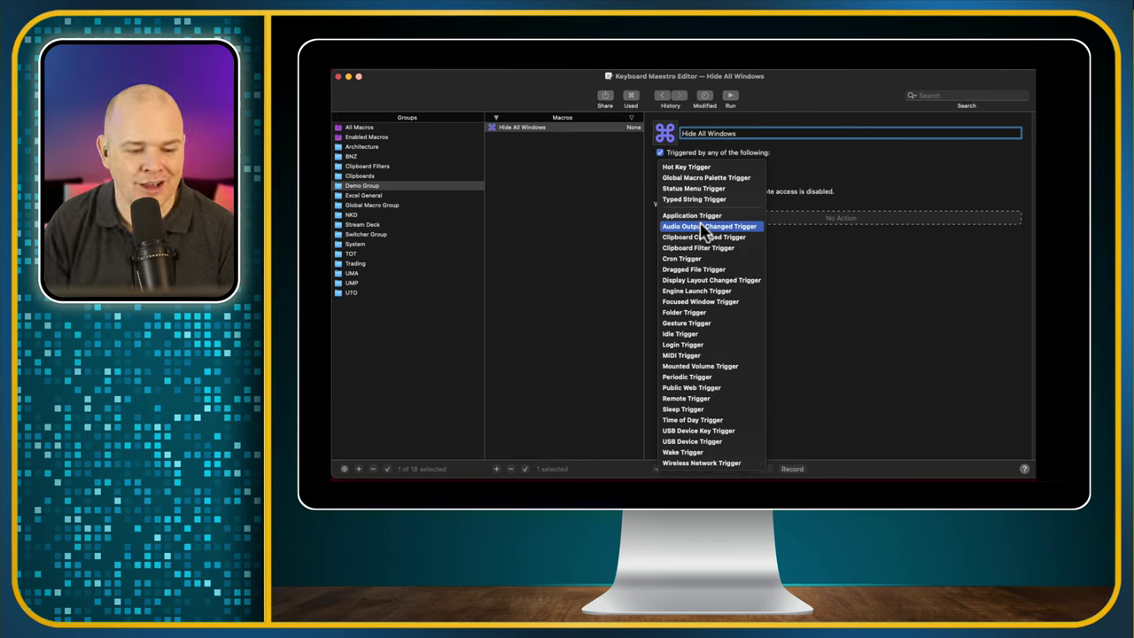
key(Up)
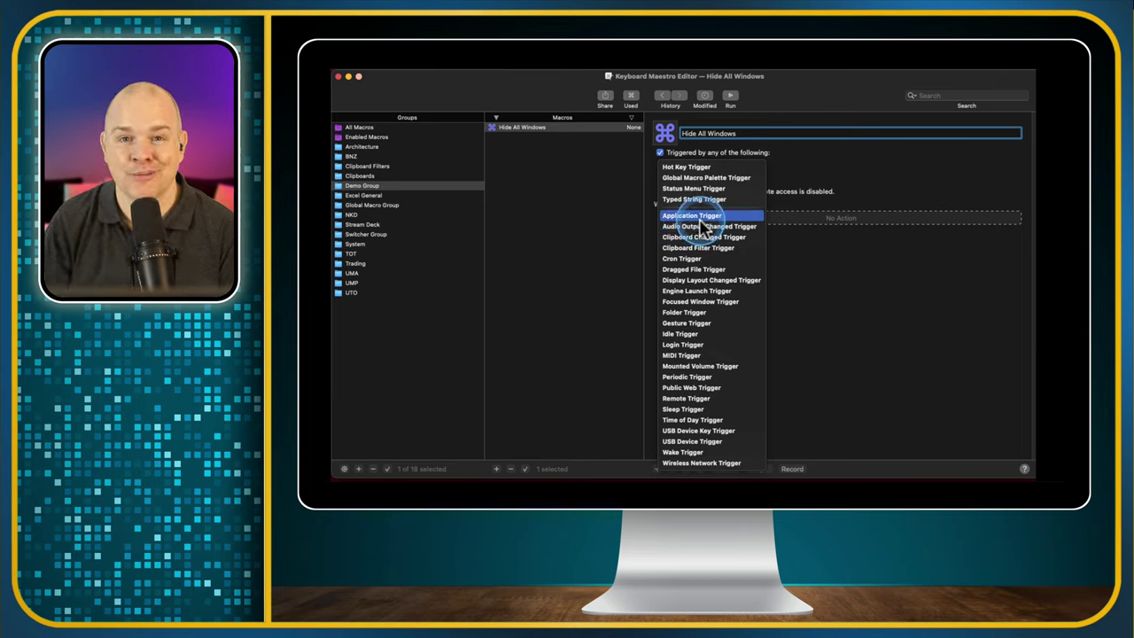
Step: Give the Hide All Windows macro a hot key trigger set to Control+Option+Command+H
click(698, 169)
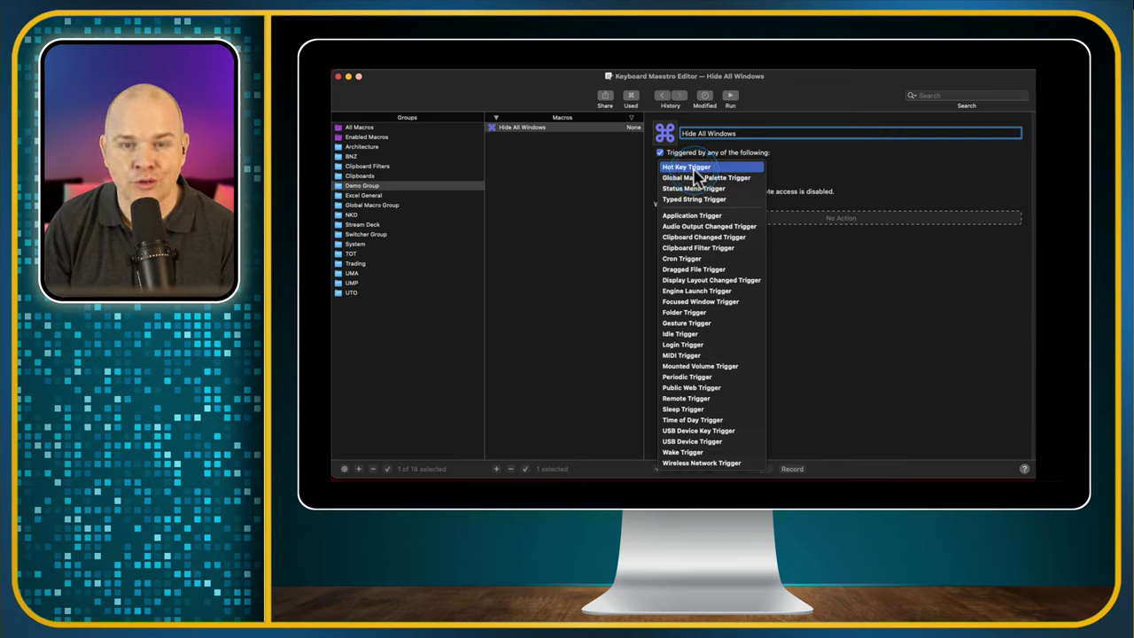
click(696, 168)
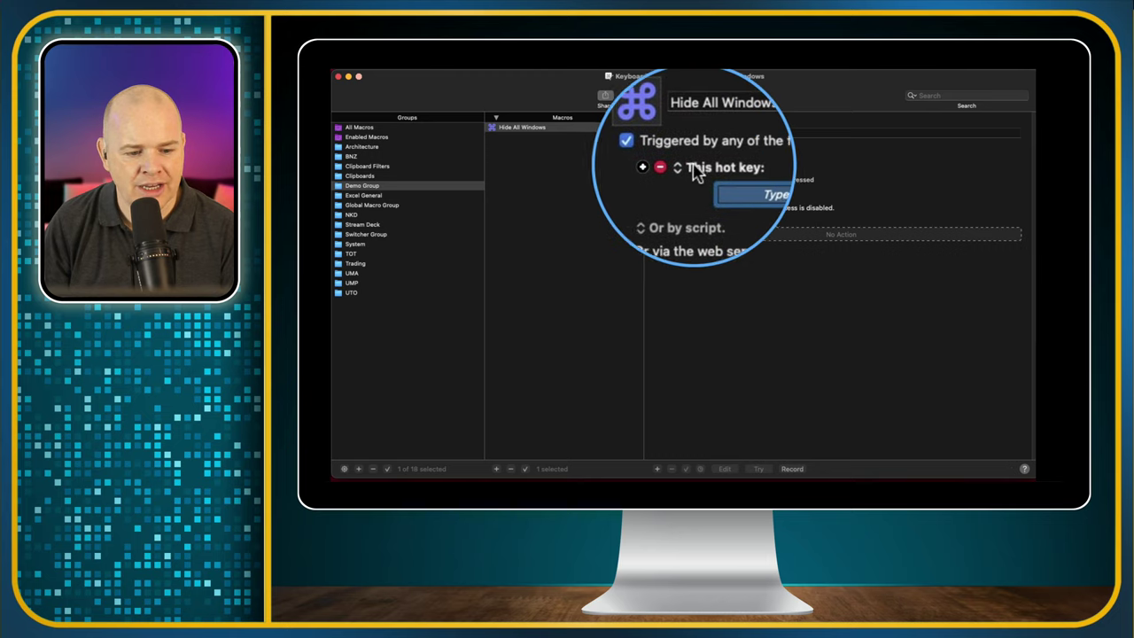
click(736, 181)
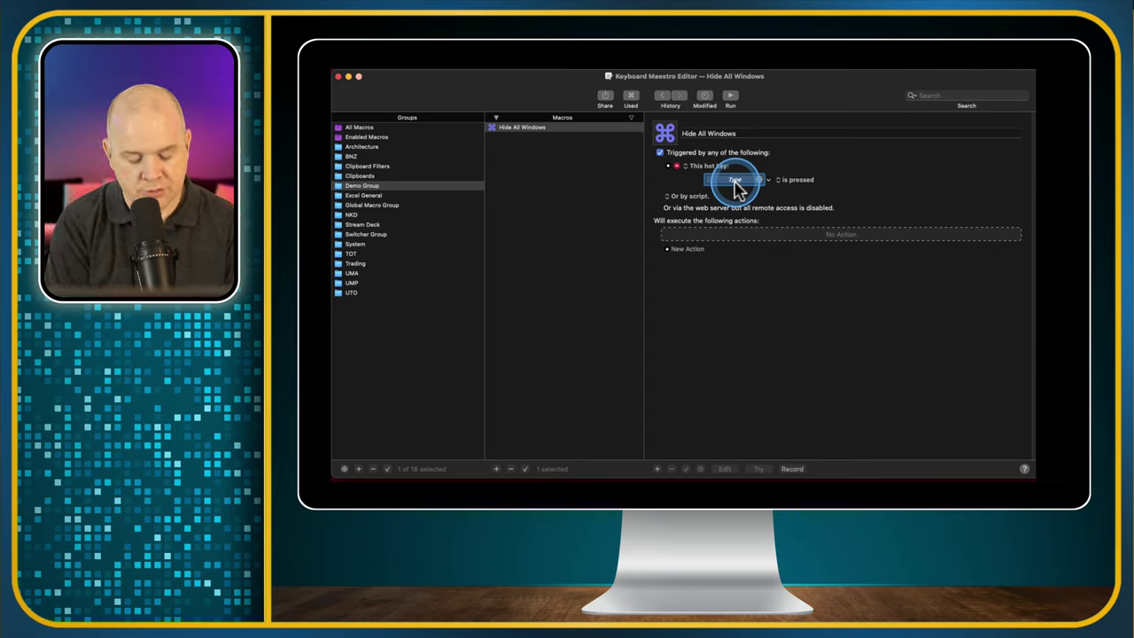
key(ctrl+alt+super+h)
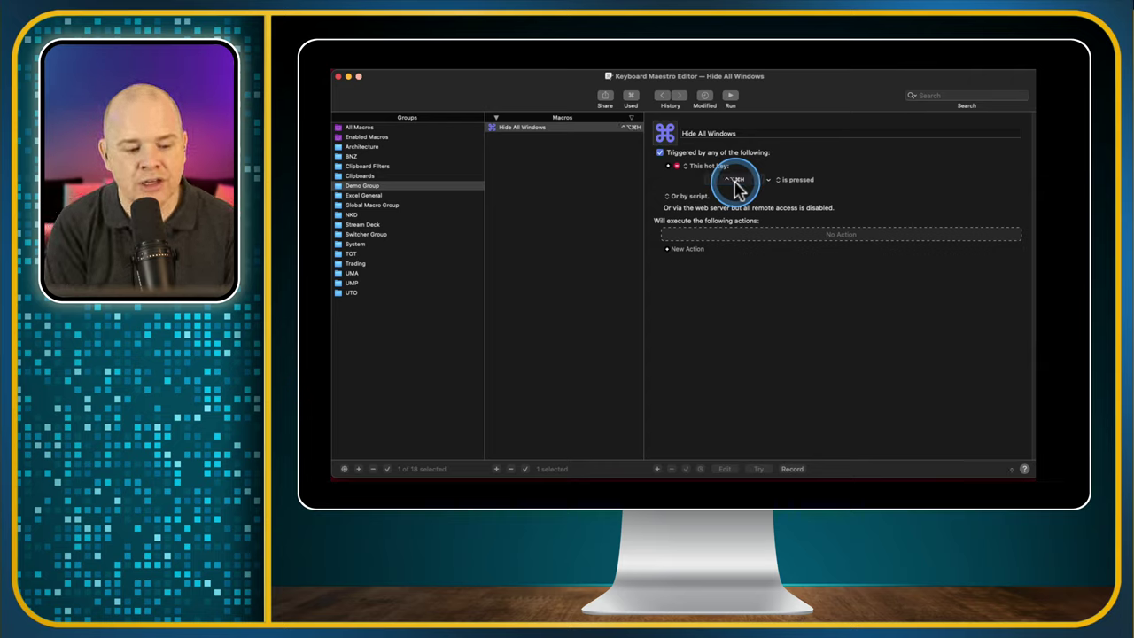
Step: Review the hot key's activation modes and the list of additional triggers, leaving the trigger set to is pressed
click(782, 181)
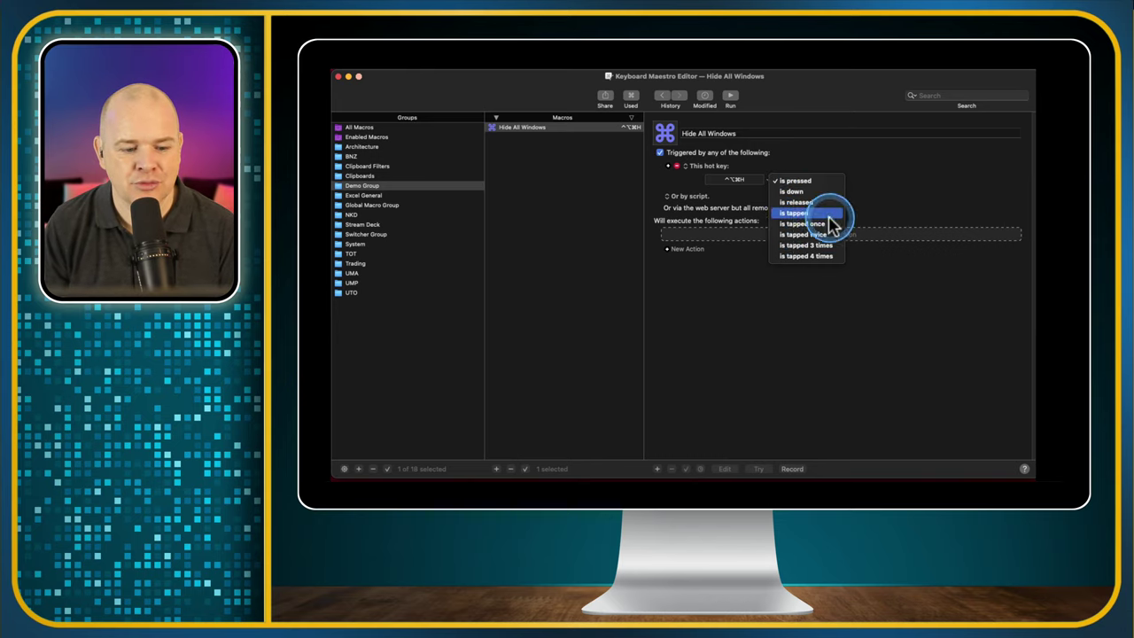
click(860, 185)
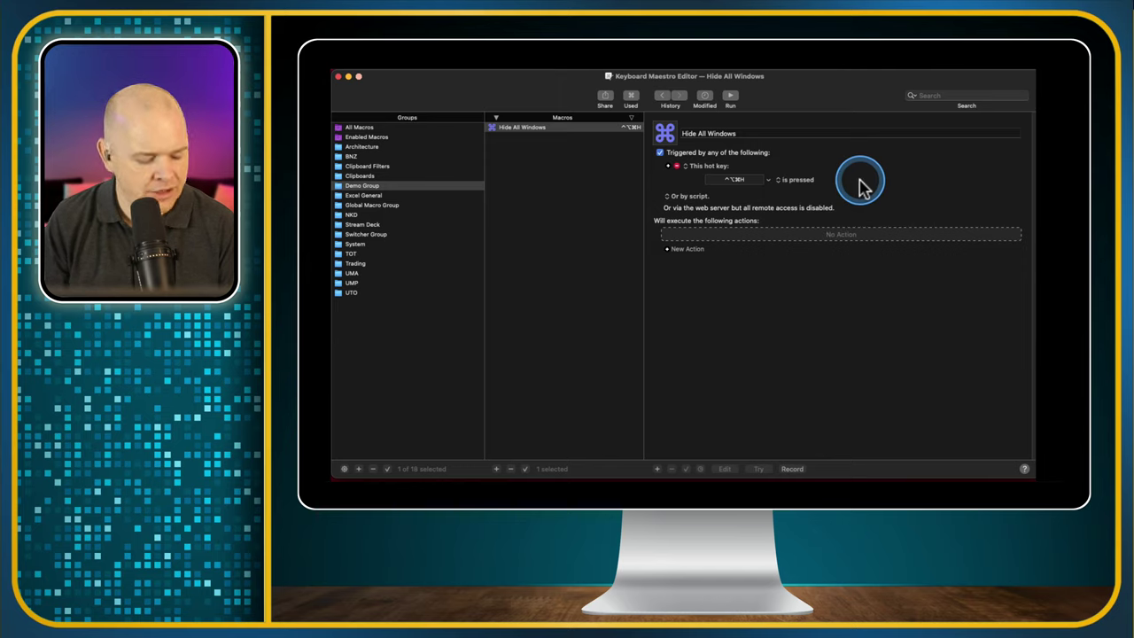
drag(833, 183, 697, 177)
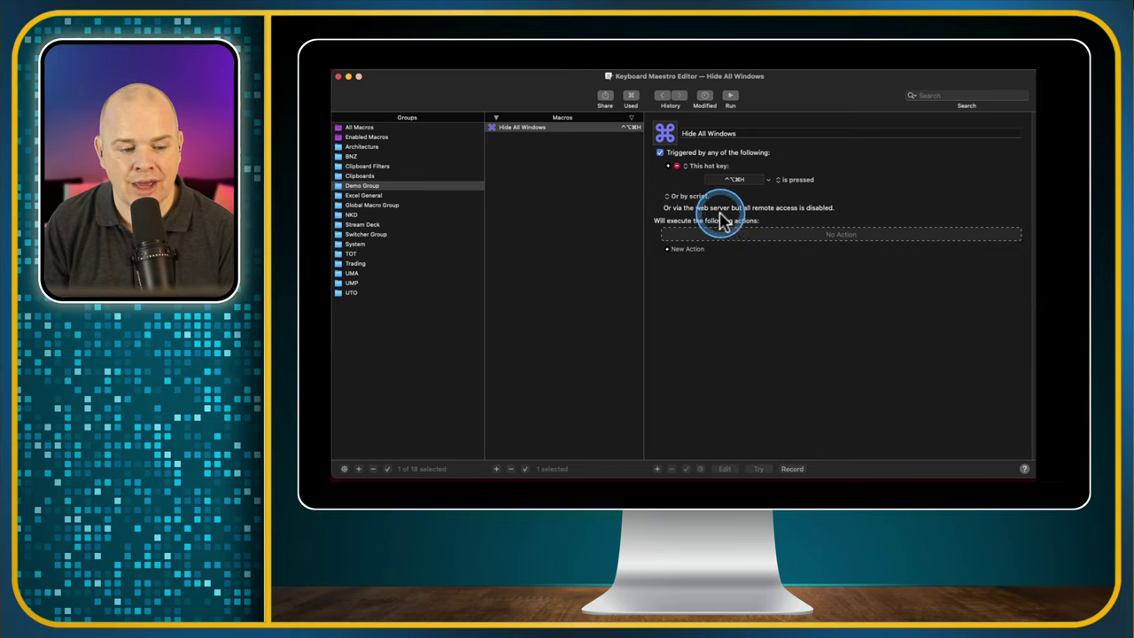
click(678, 166)
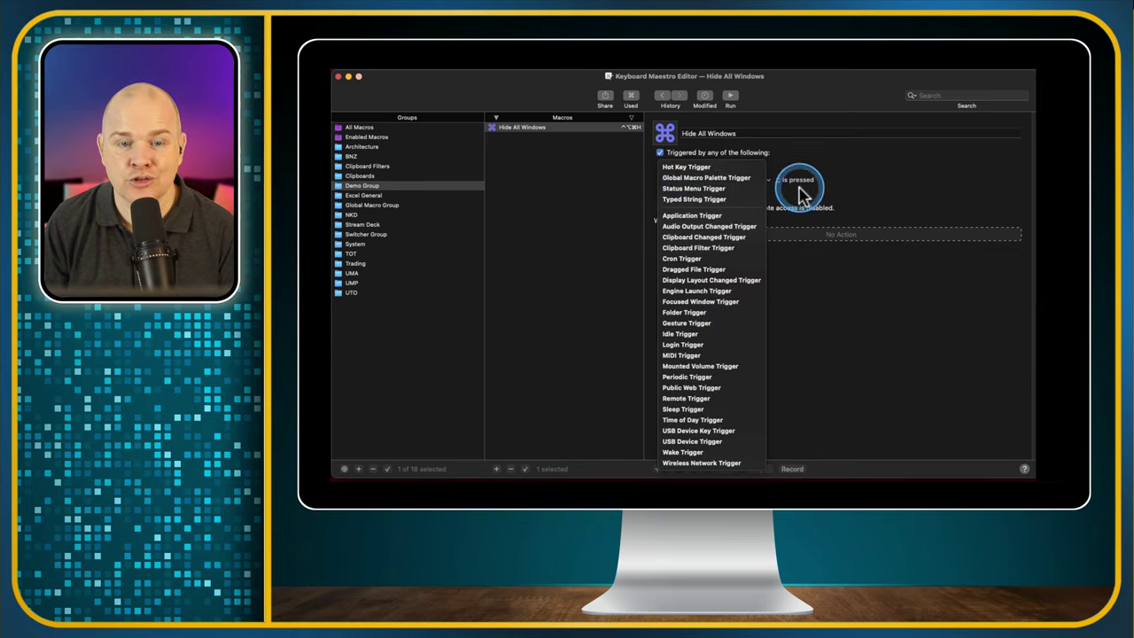
click(854, 182)
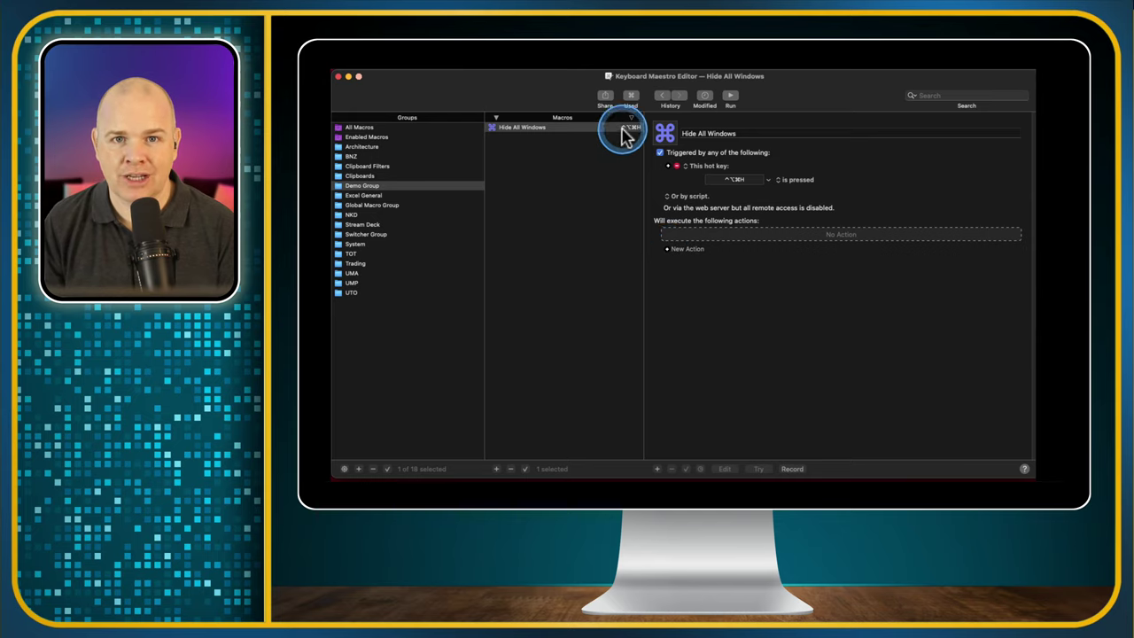
Step: Open the list of actions for the macro, clear its search filter and browse the Image category
click(672, 255)
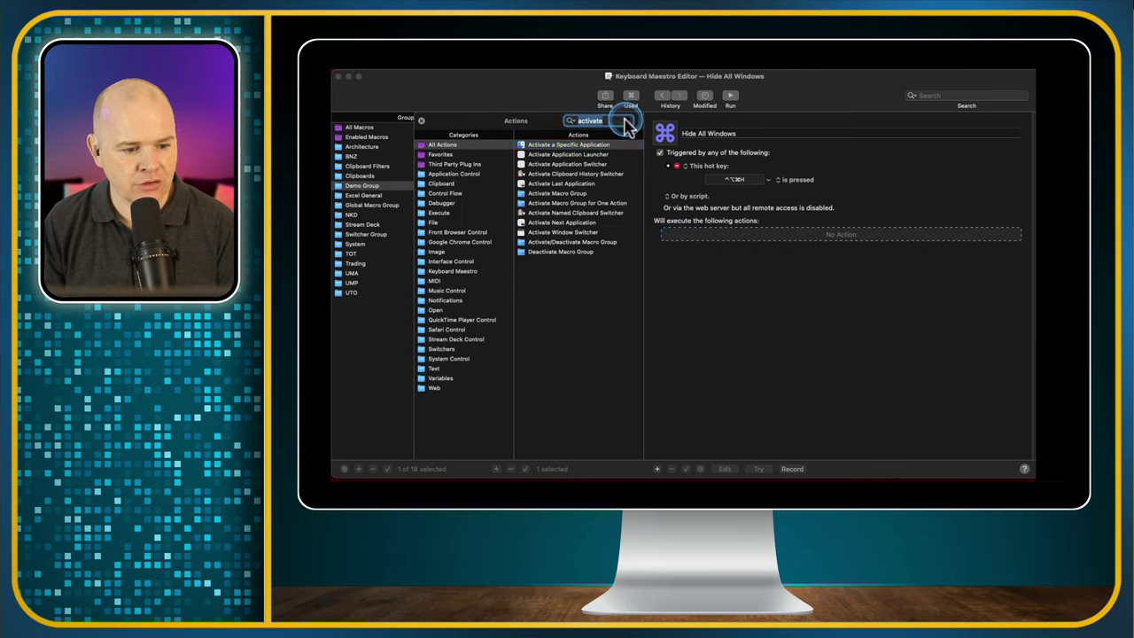
click(626, 121)
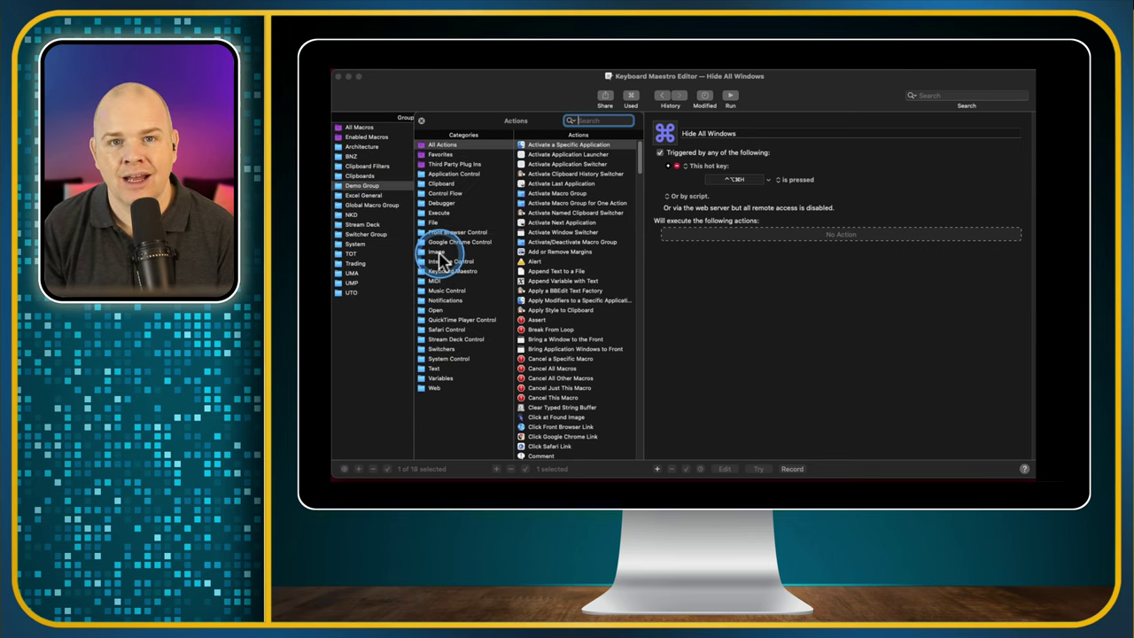
click(437, 253)
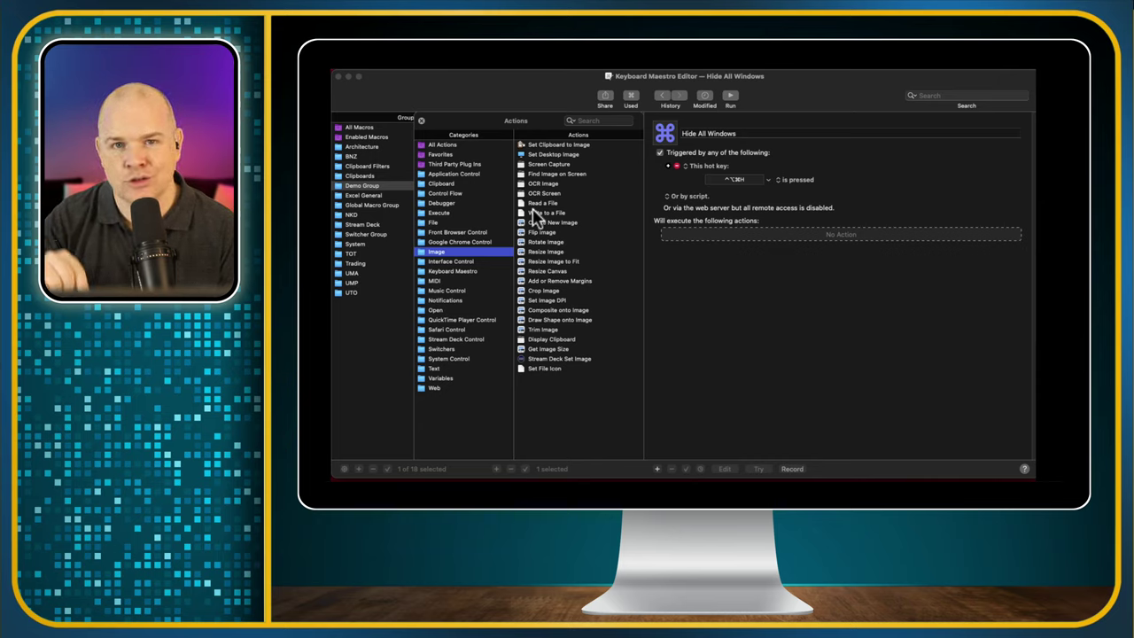
click(538, 223)
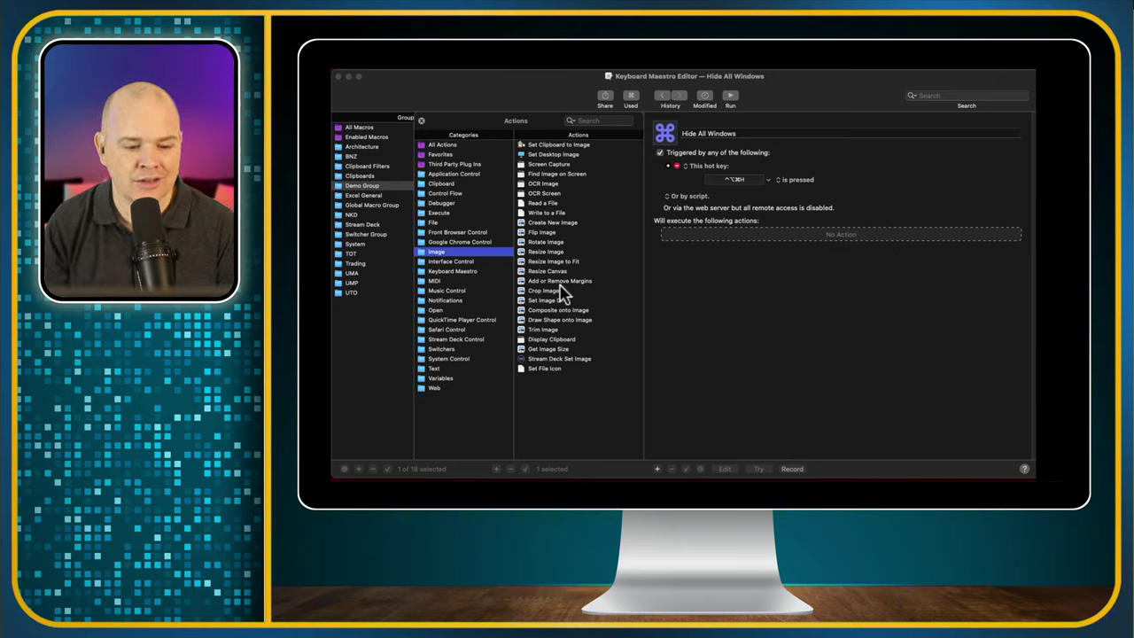
Step: Examine the actions offered in the Image, Web and File categories
click(559, 285)
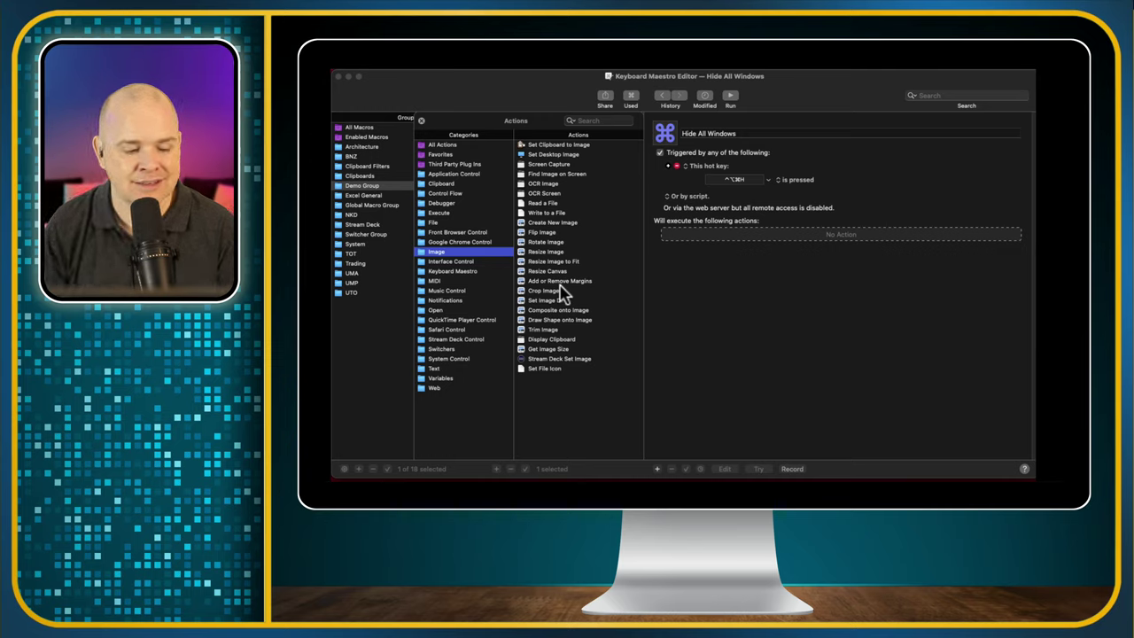
click(535, 270)
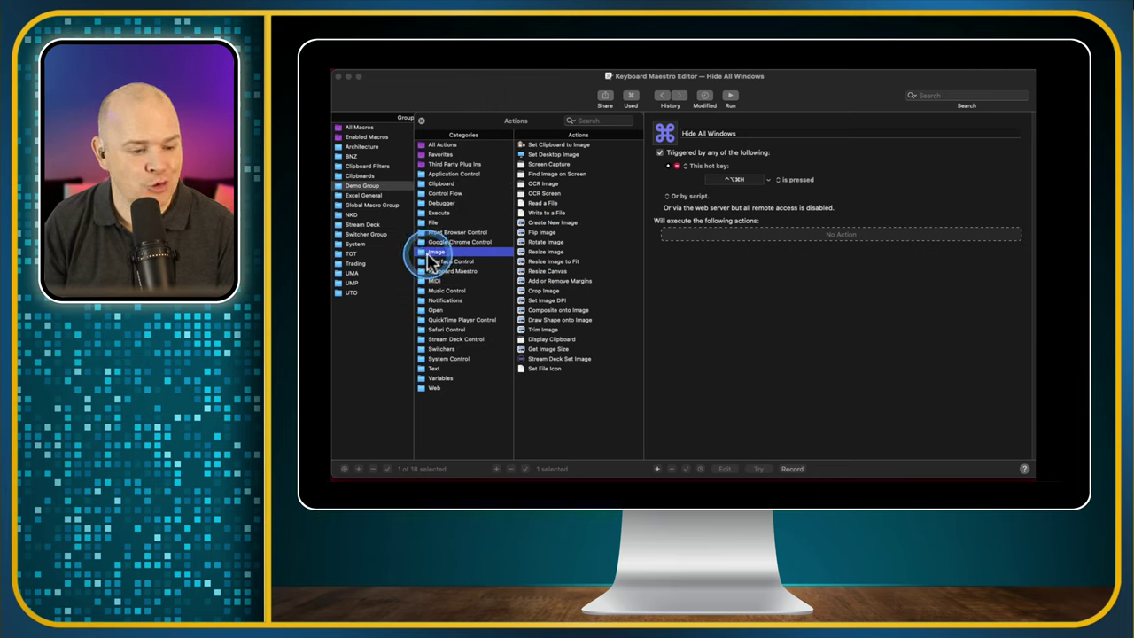
click(434, 388)
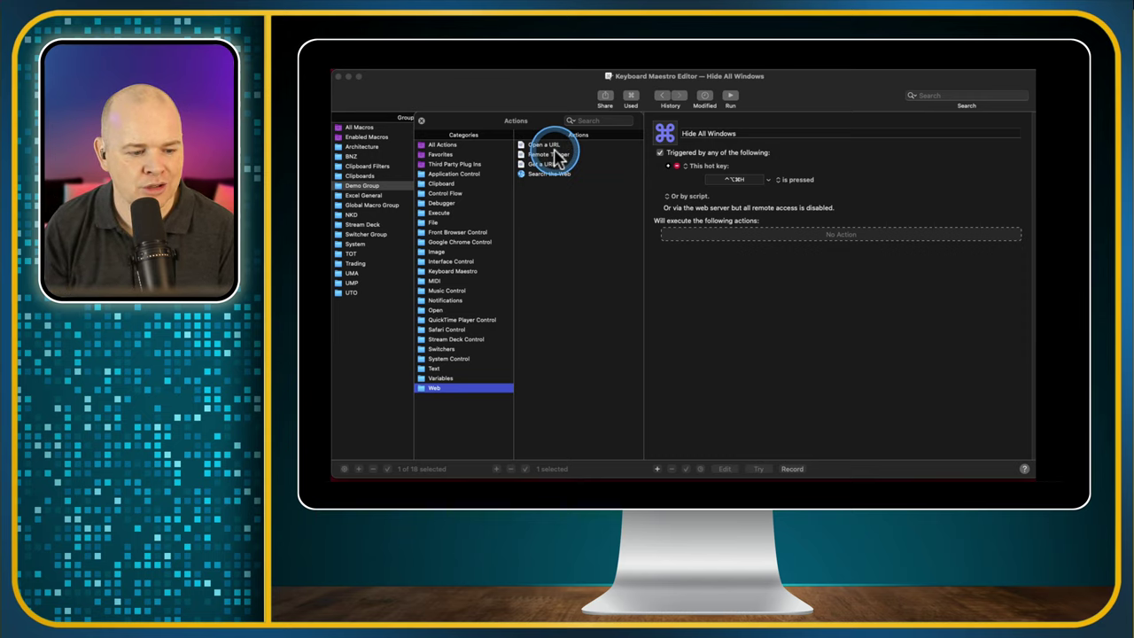
click(434, 224)
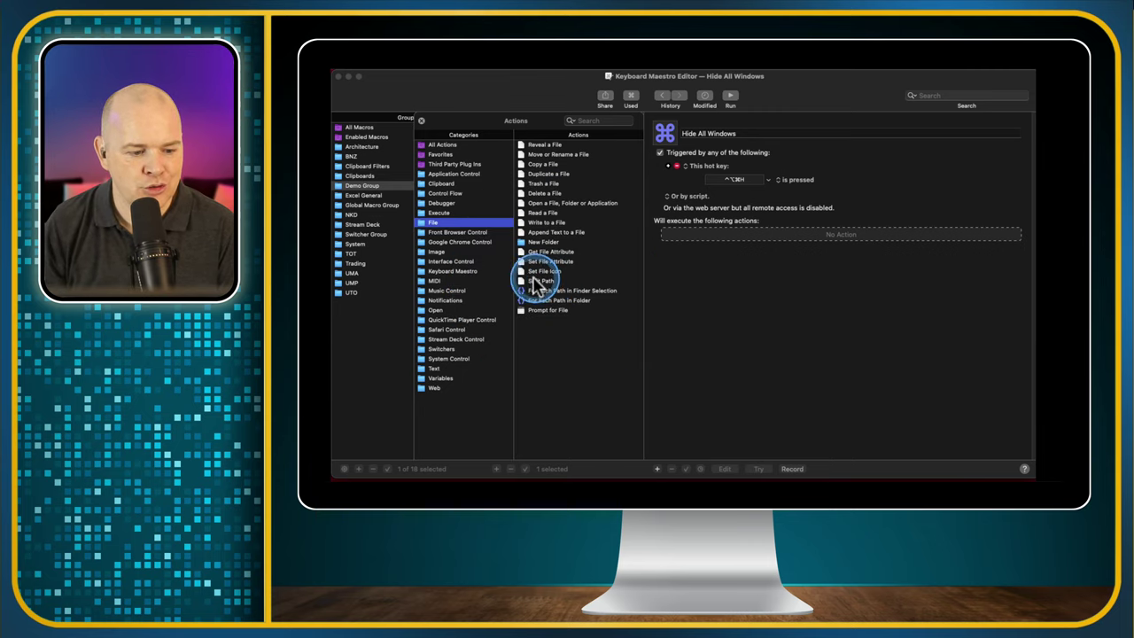
Step: Filter the full list of actions by "hide" and add the Hide All Applications action to the macro
click(440, 146)
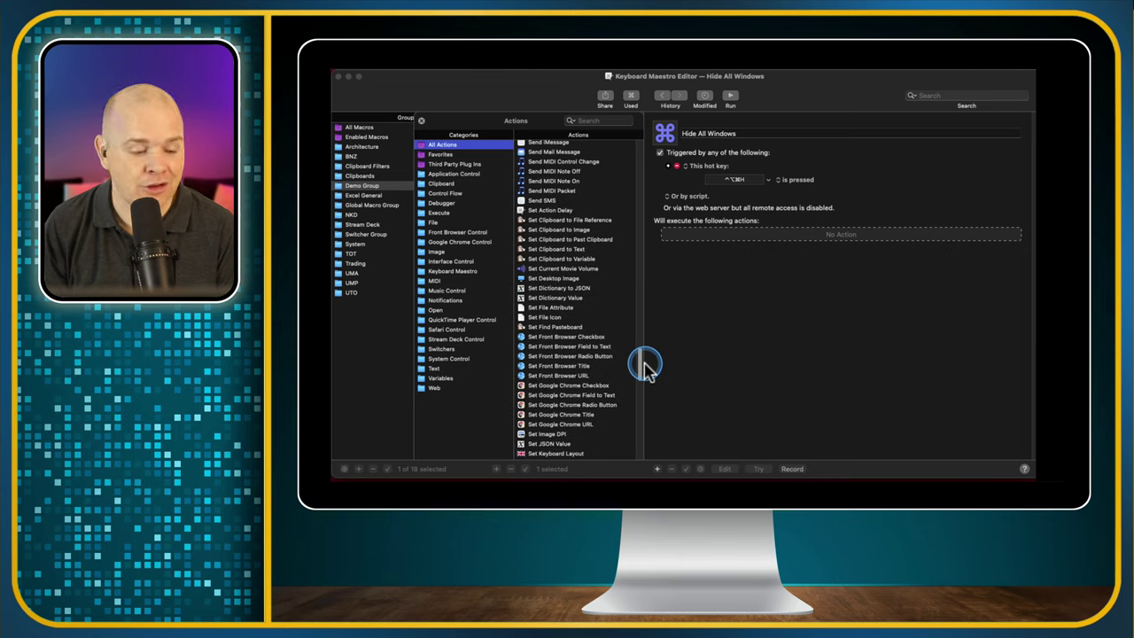
scroll(644, 372, down, 5)
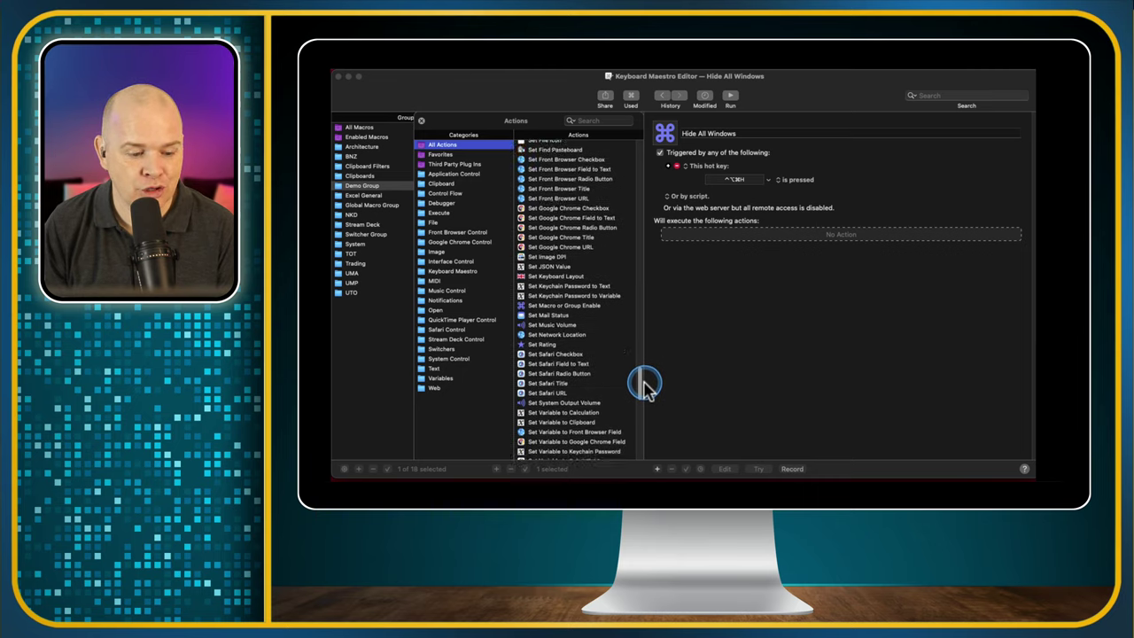
scroll(648, 359, up, 8)
drag(646, 359, 649, 152)
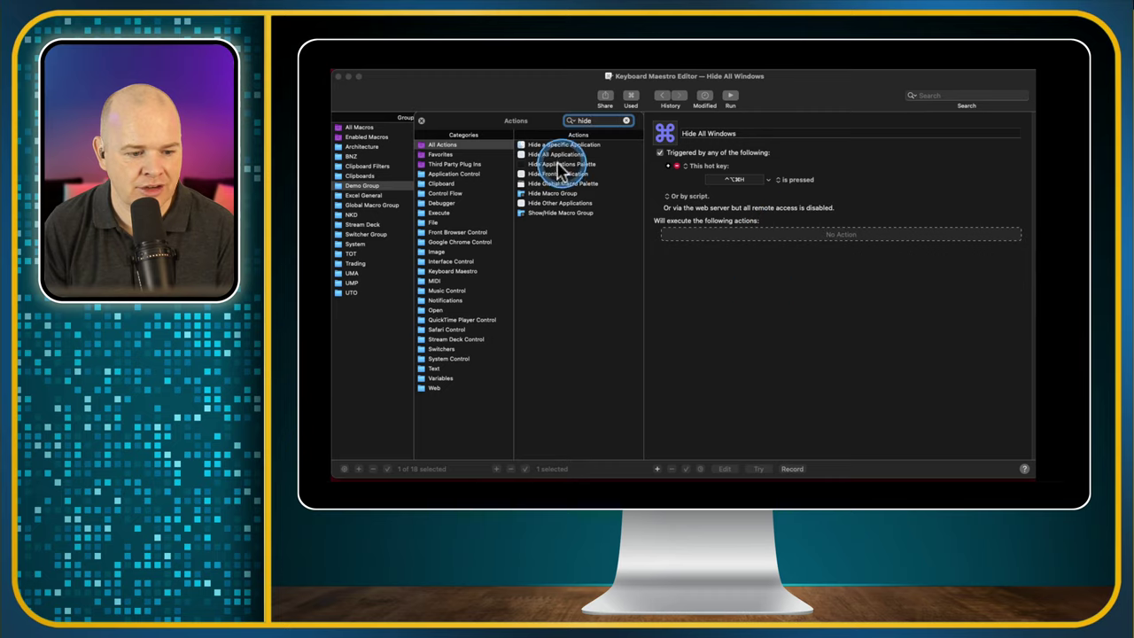
double_click(523, 156)
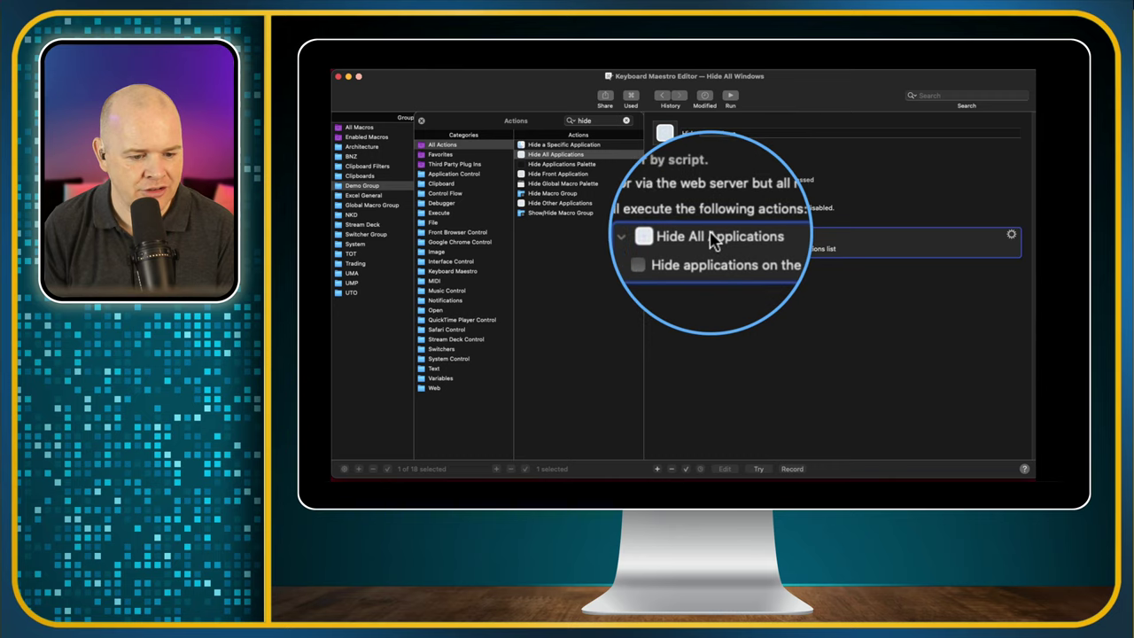
Step: Narrow the editor window and try red and yellow as the color of the Hide All Applications action
drag(1032, 232, 937, 229)
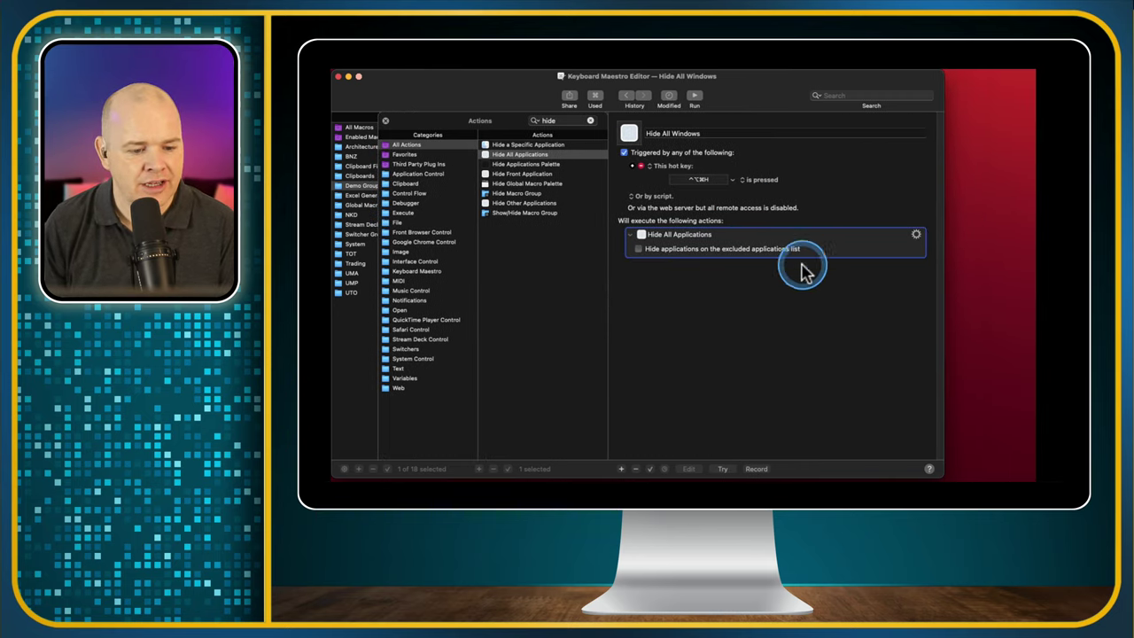
click(916, 236)
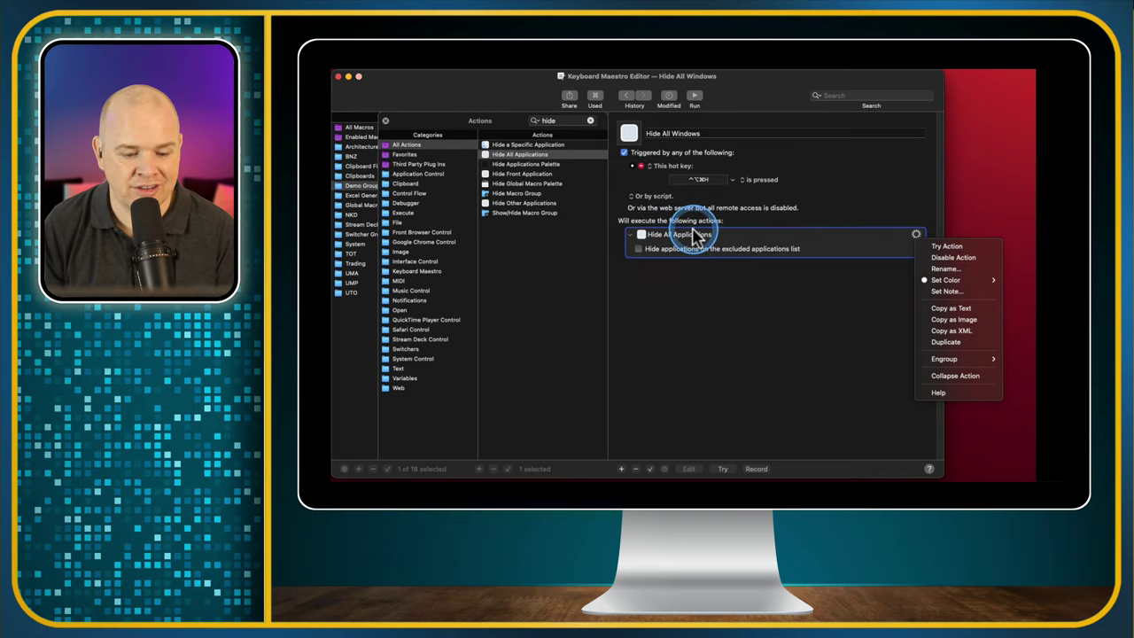
mouse_move(957, 280)
click(1009, 297)
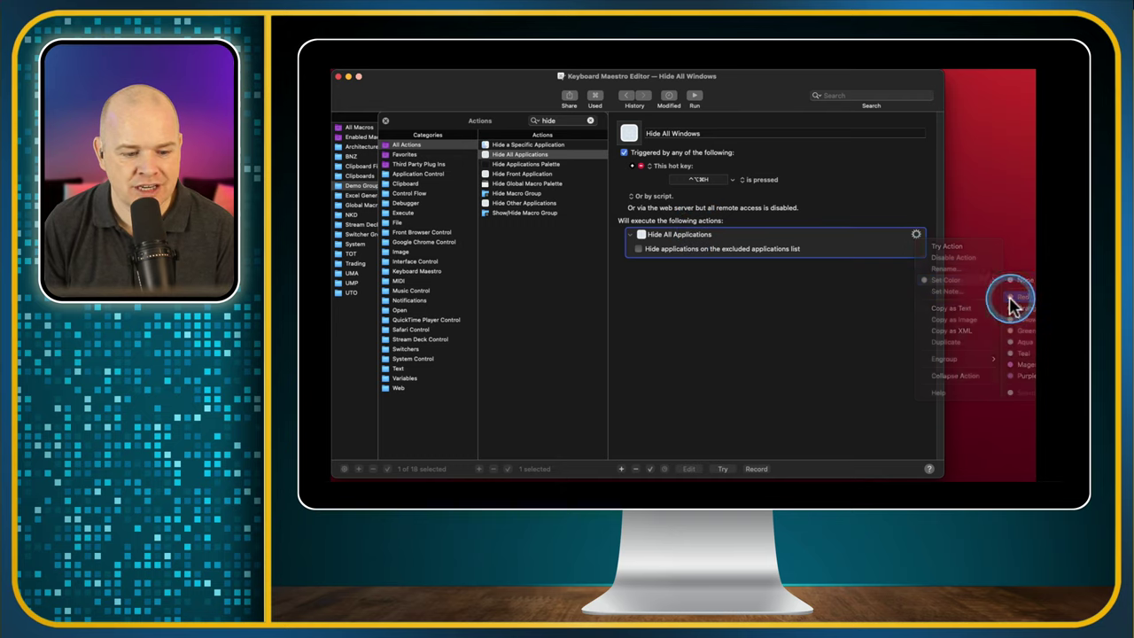
click(915, 235)
mouse_move(945, 280)
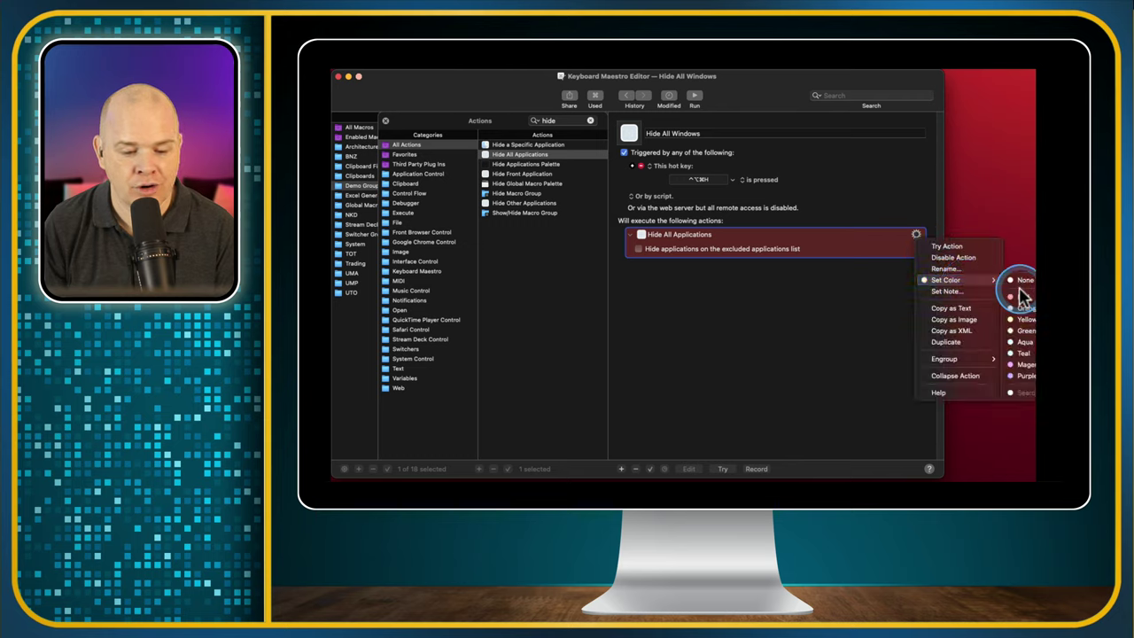
click(1026, 320)
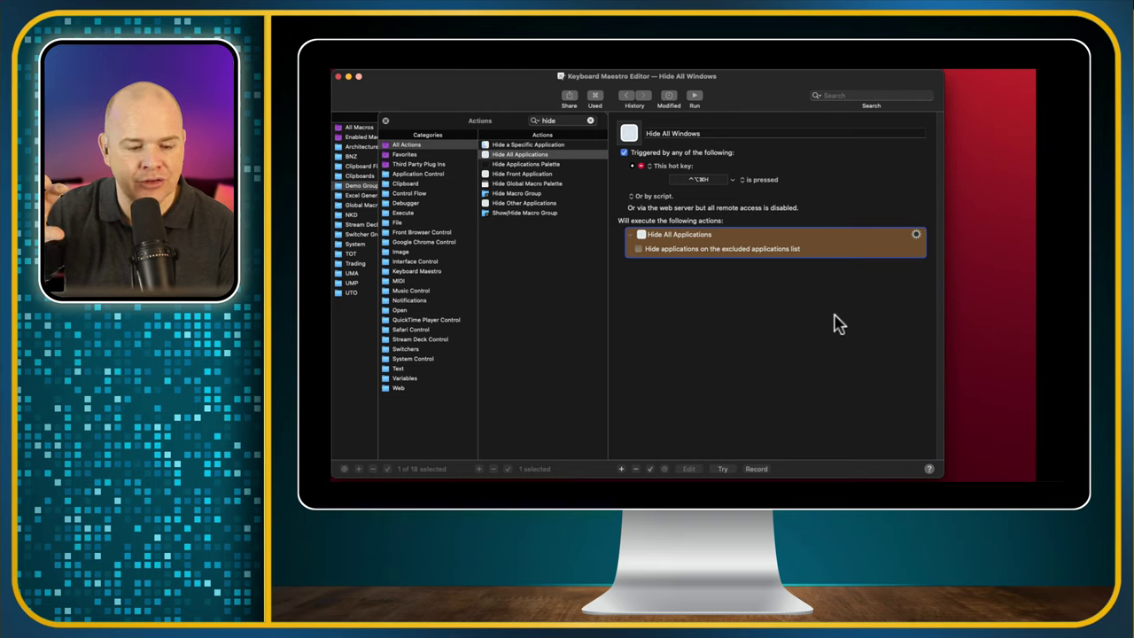
Step: Reset the color of the Hide All Applications action to None
click(913, 237)
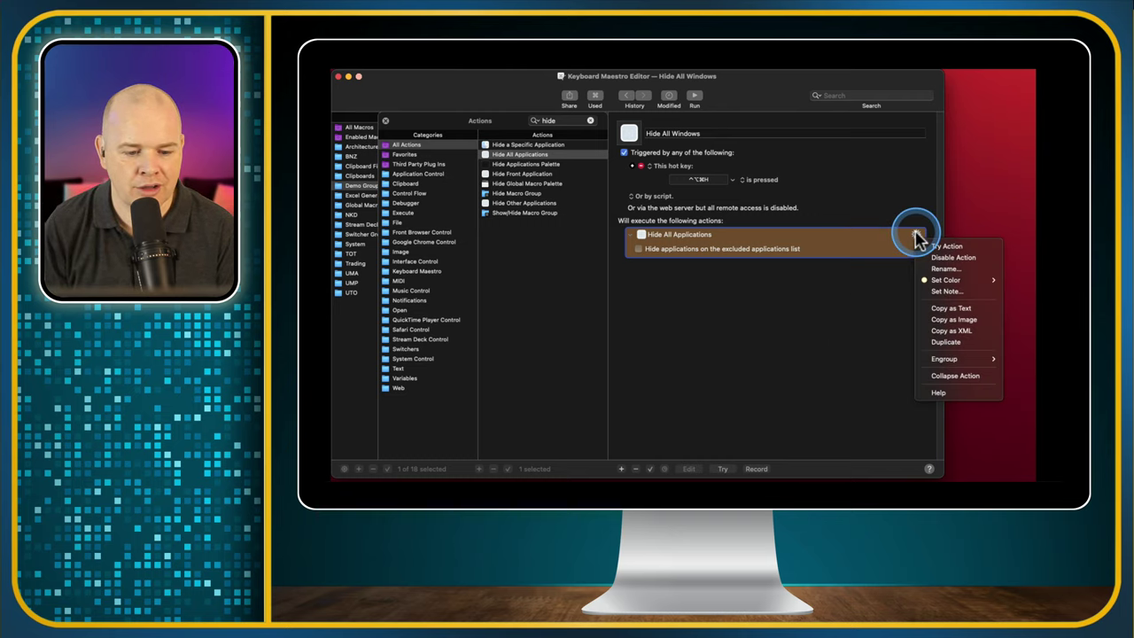
mouse_move(942, 281)
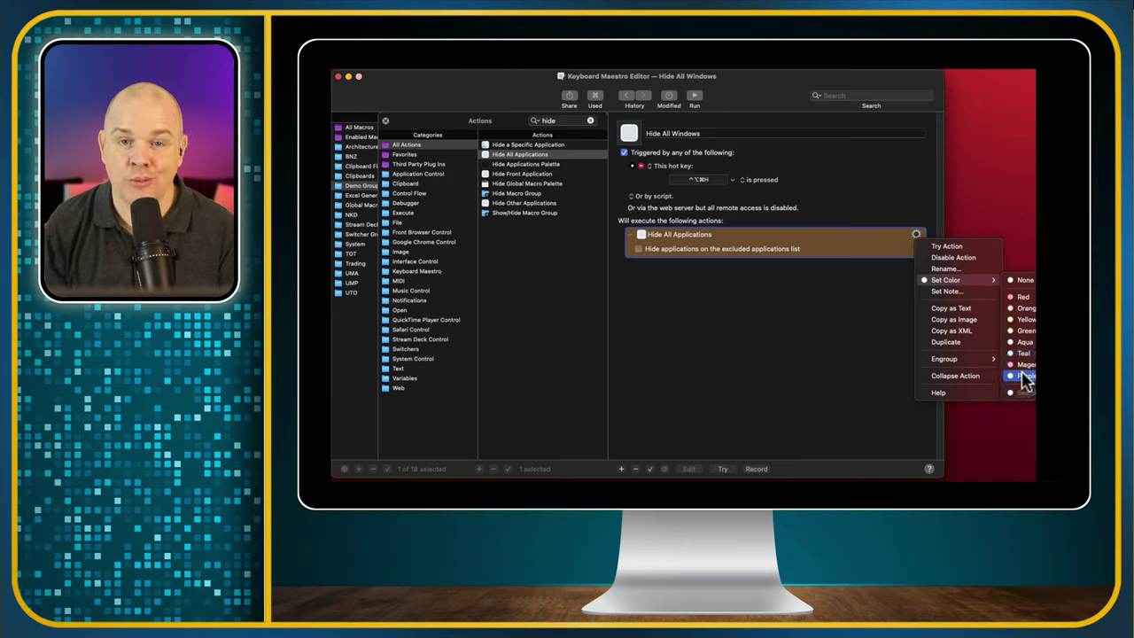
click(1021, 280)
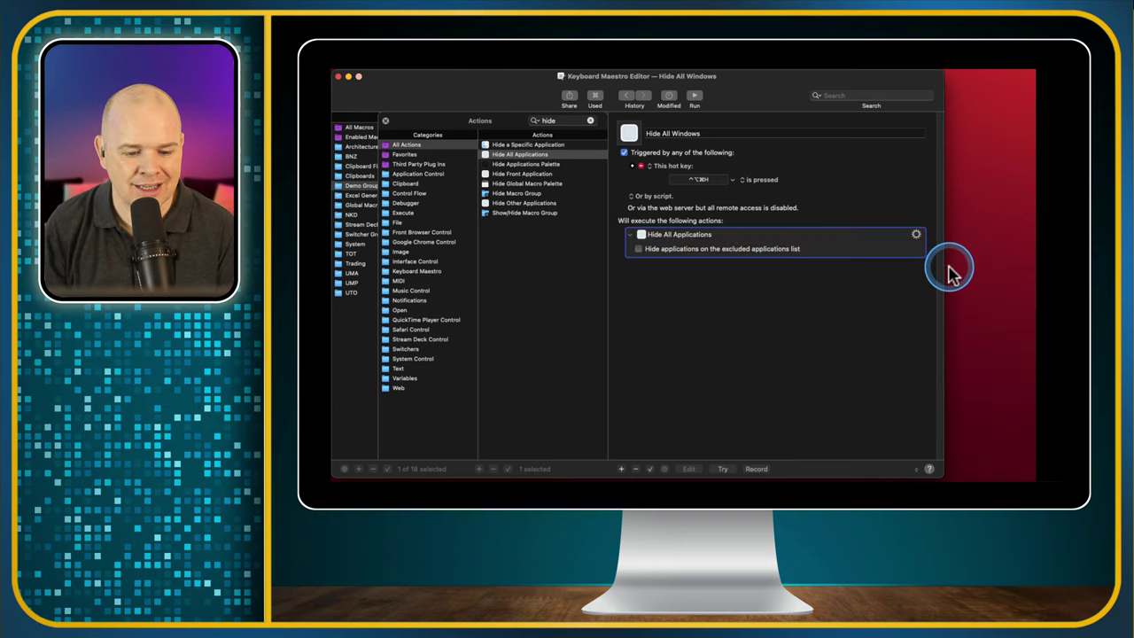
Step: Examine the Hide All Applications action's options, including notes, duplication and the Engroup types such as For Each, If Else and Repeat
click(916, 236)
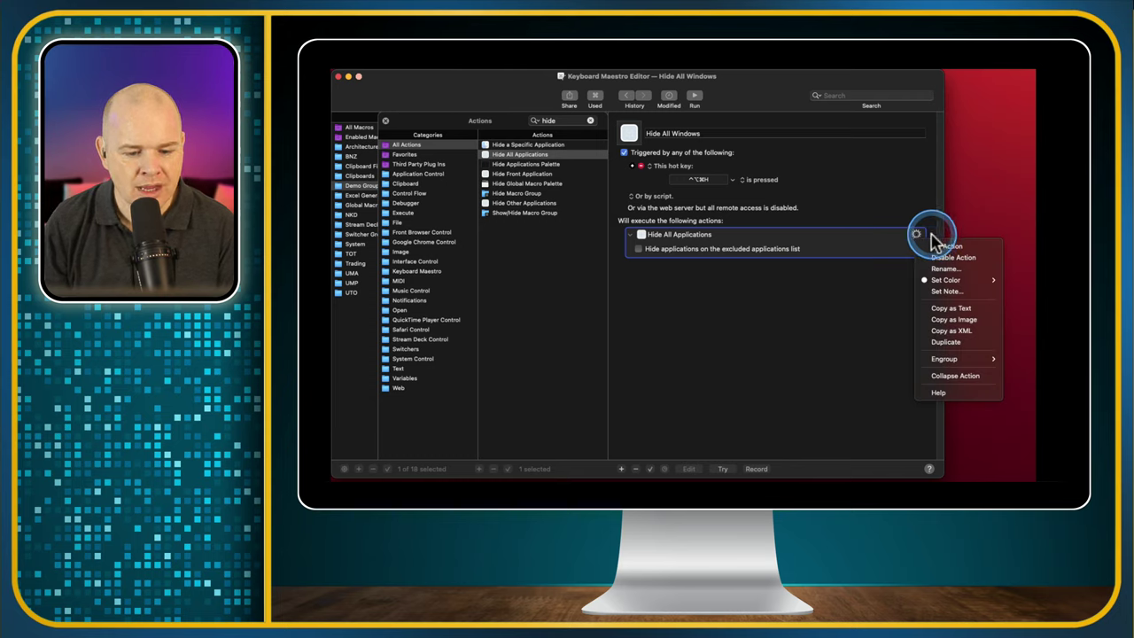
click(955, 294)
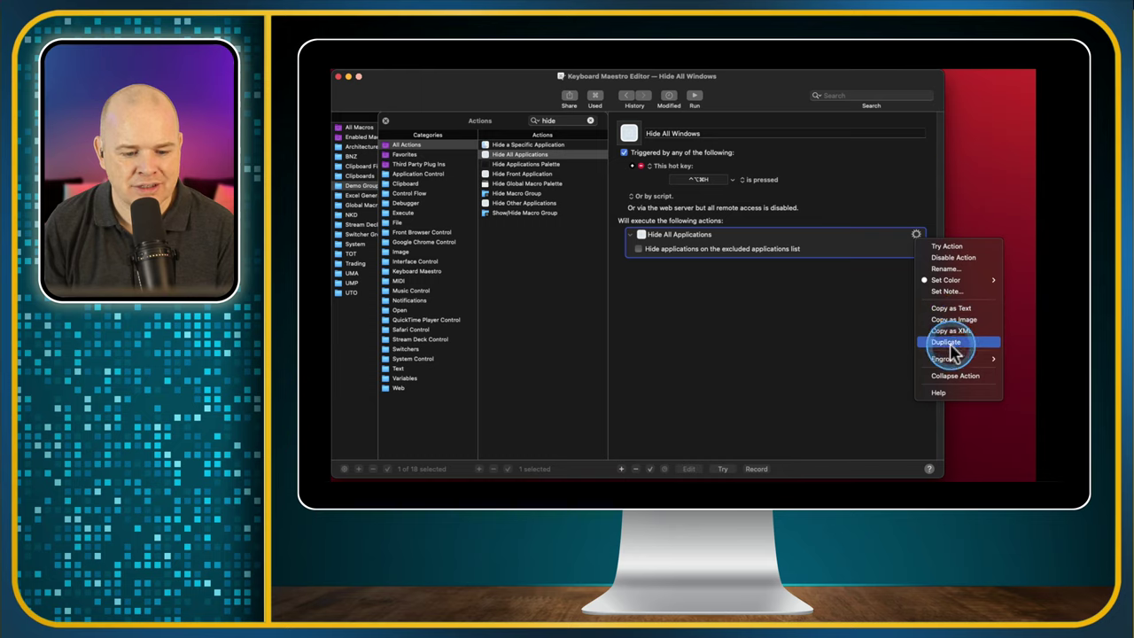
mouse_move(952, 359)
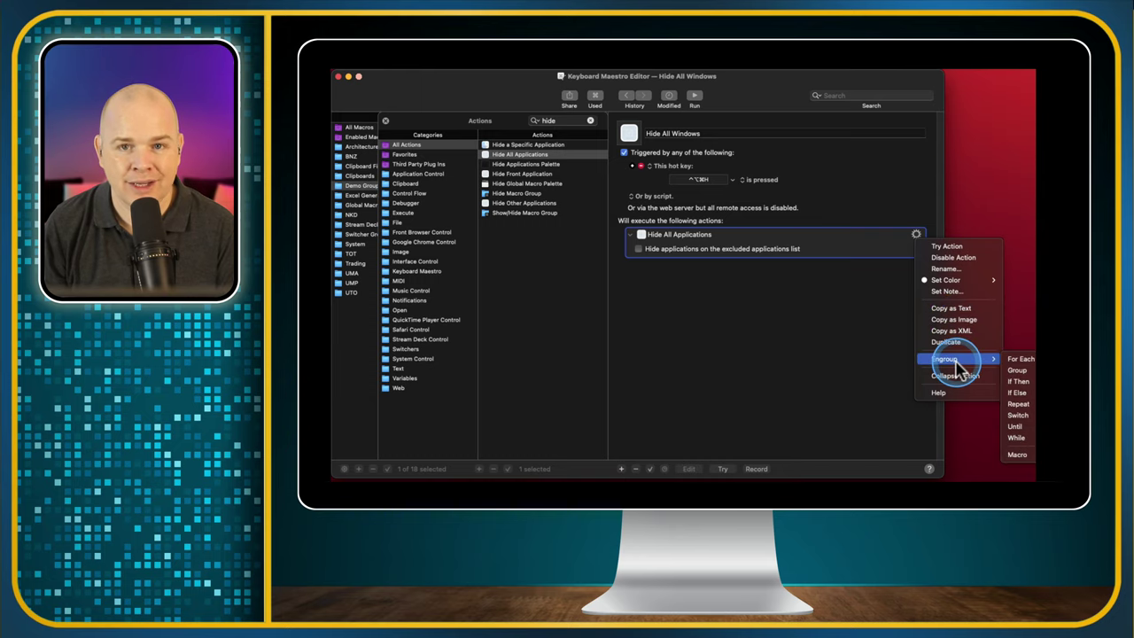
click(944, 187)
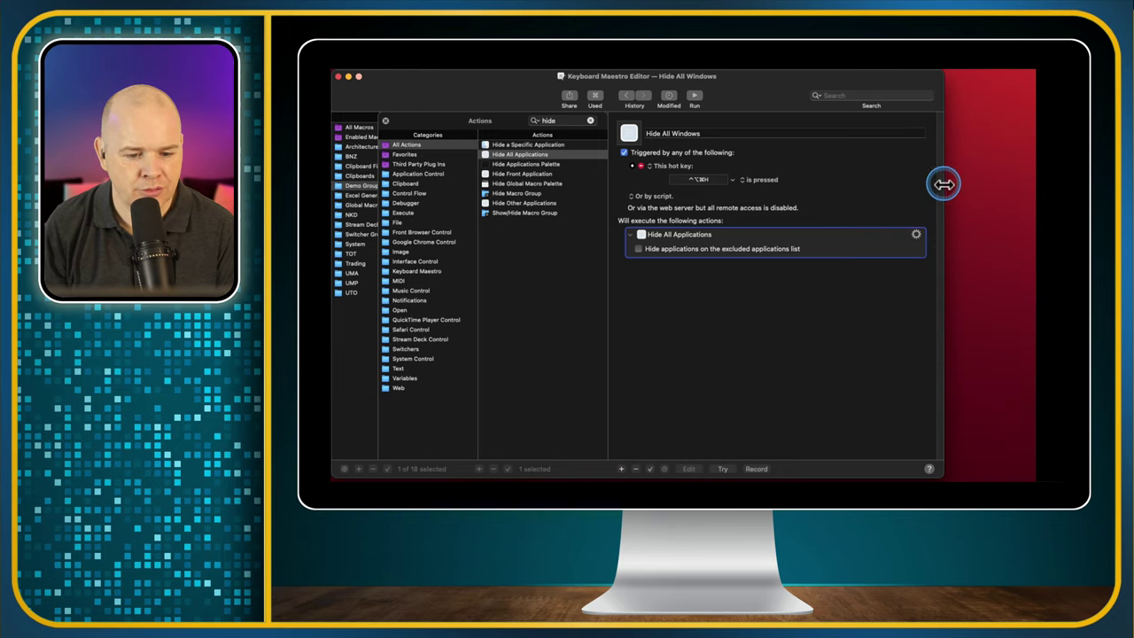
drag(945, 184, 929, 186)
click(900, 234)
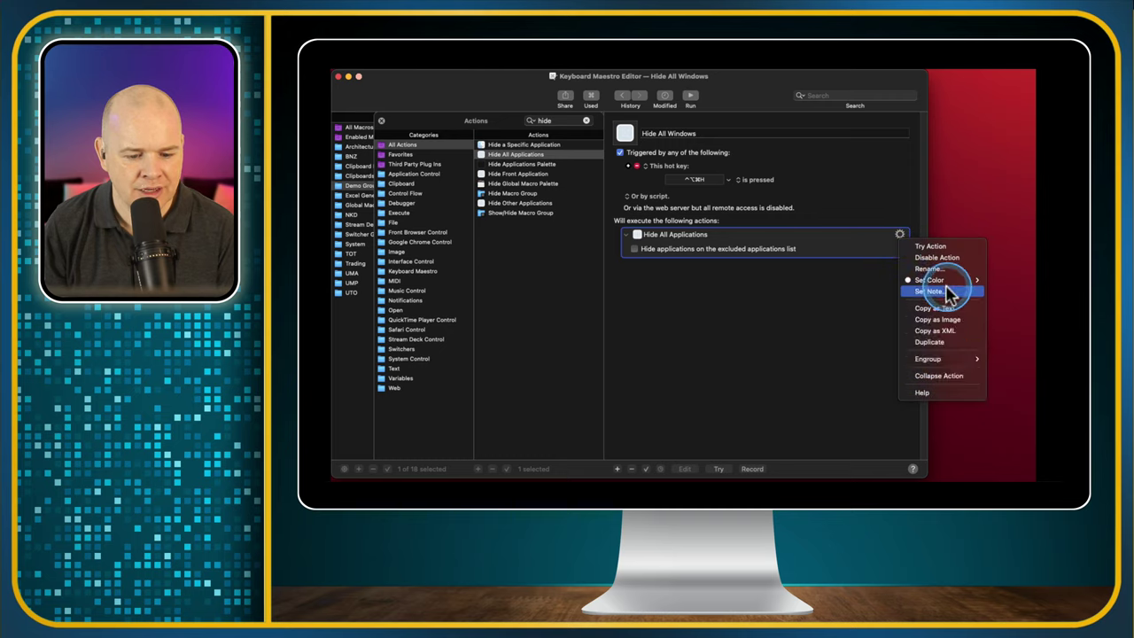
mouse_move(947, 363)
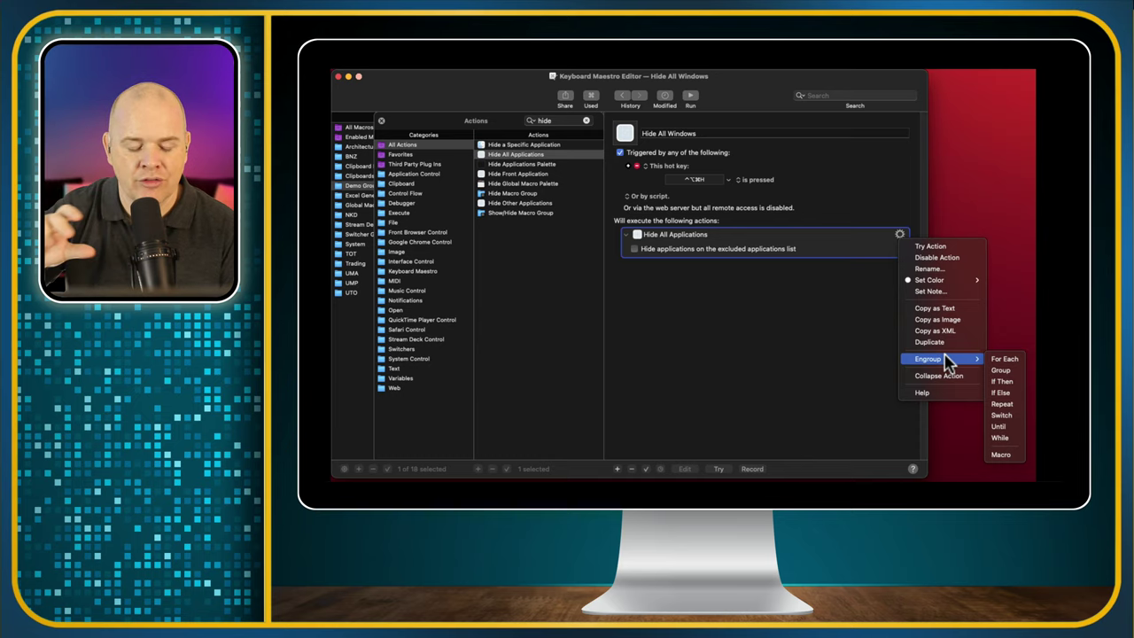
click(945, 355)
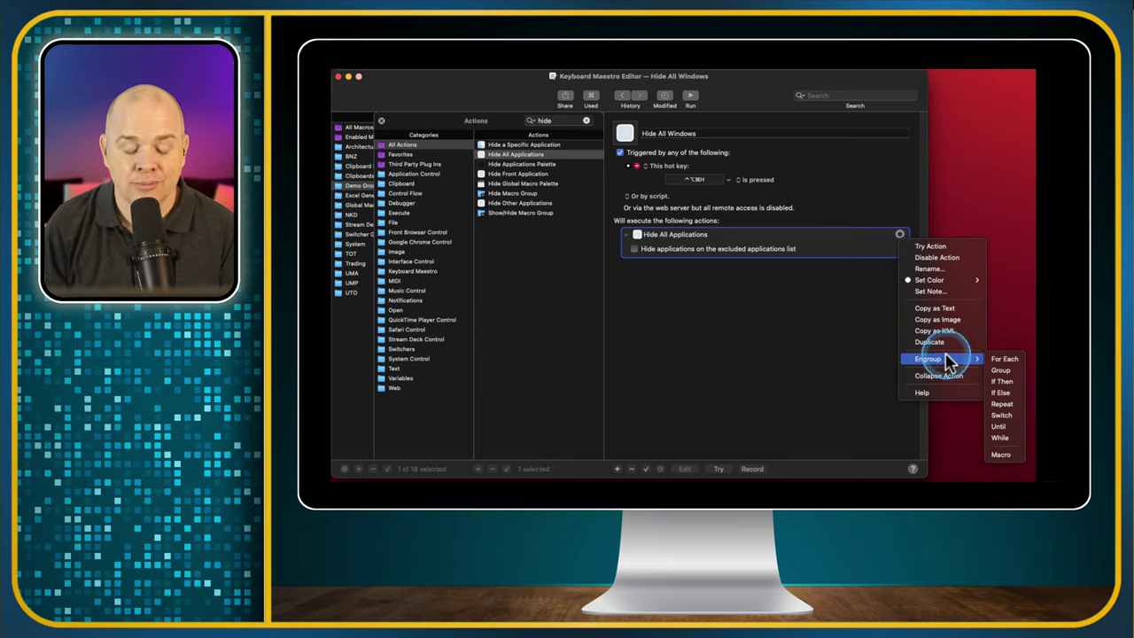
click(1002, 392)
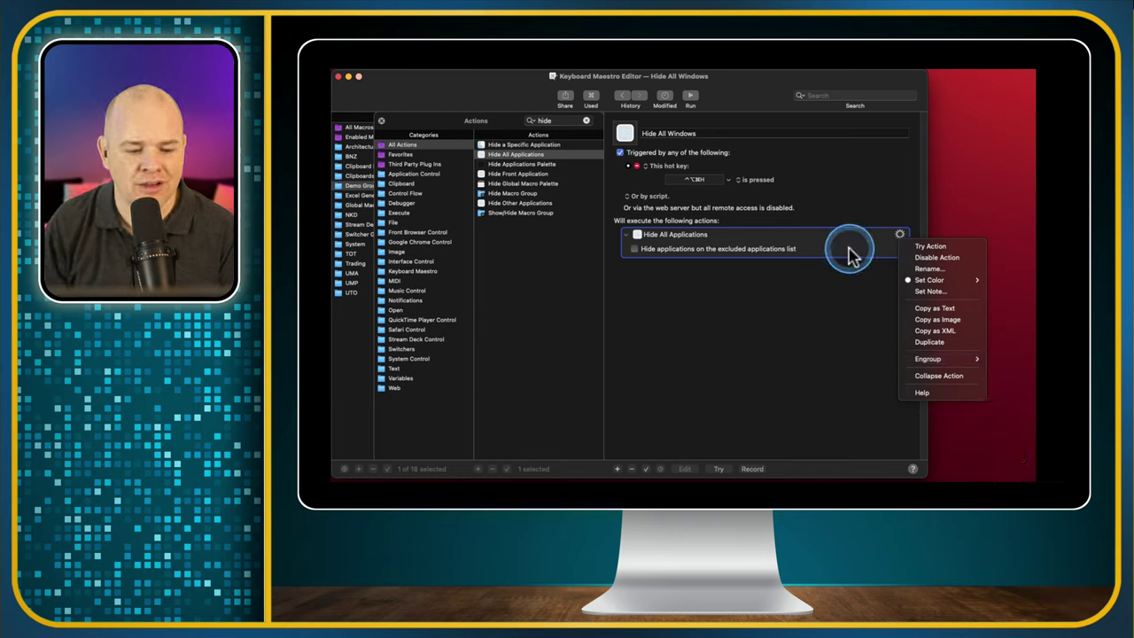
click(884, 226)
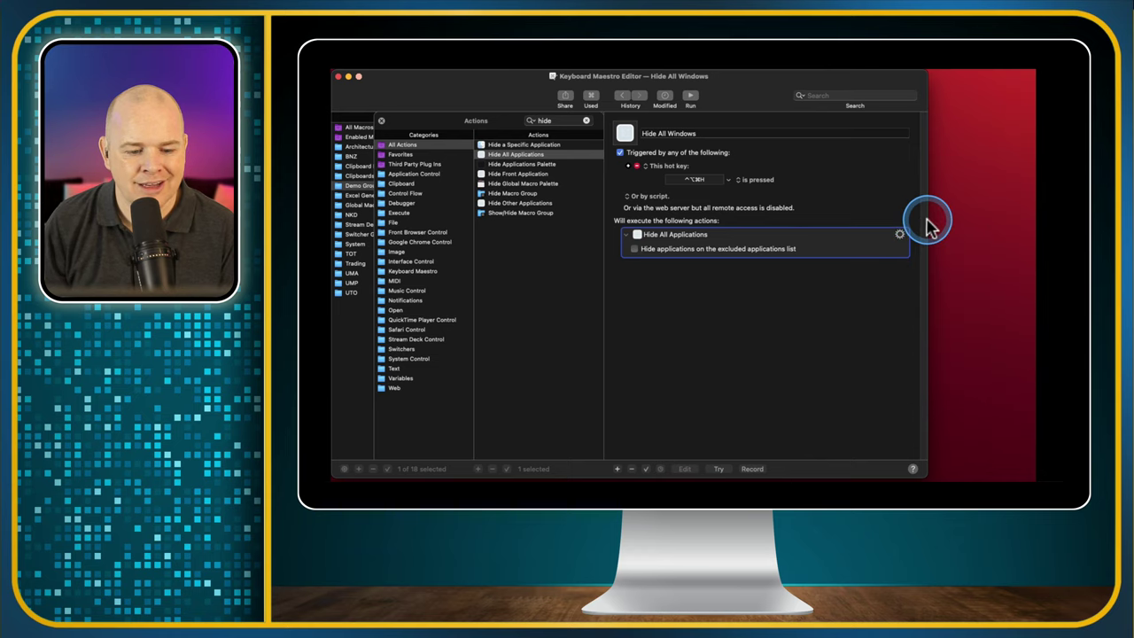
Step: Widen the editor window, close the list of actions and run the Hide All Windows macro through its hot key
drag(926, 228, 1032, 224)
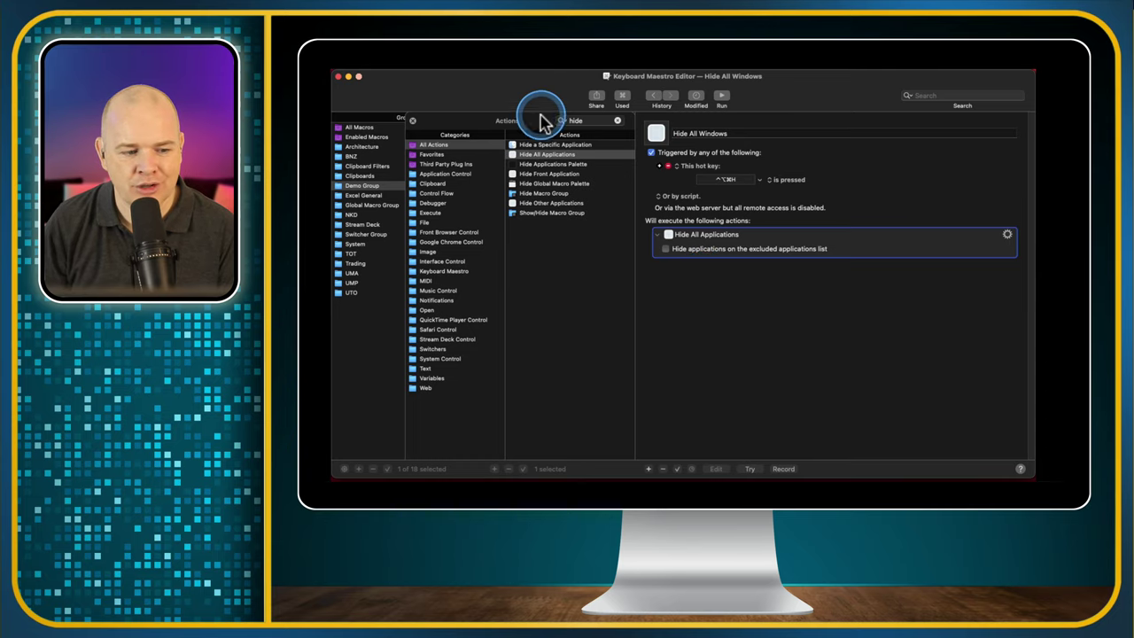
click(412, 120)
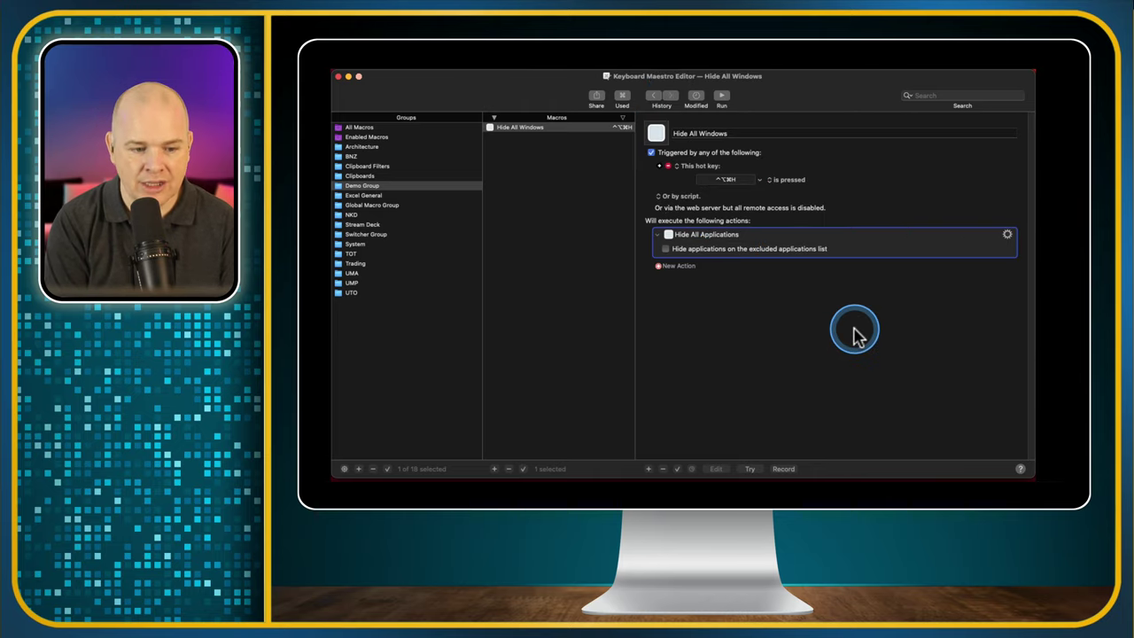
key(ctrl+alt+super+h)
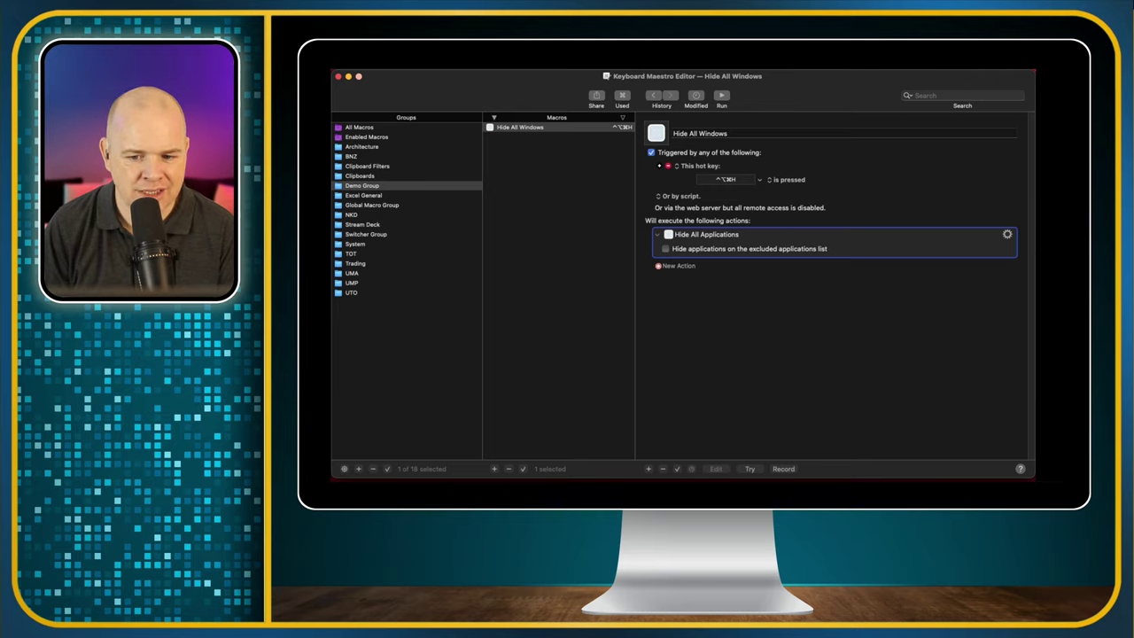
key(ctrl+alt+super+h)
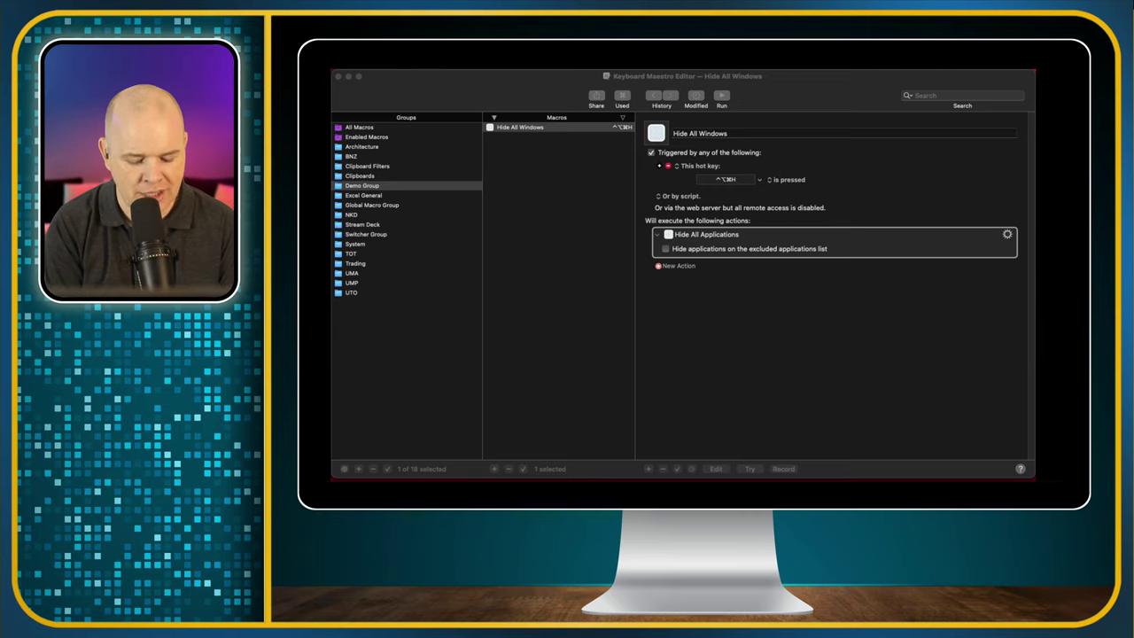
key(ctrl+alt+super+h)
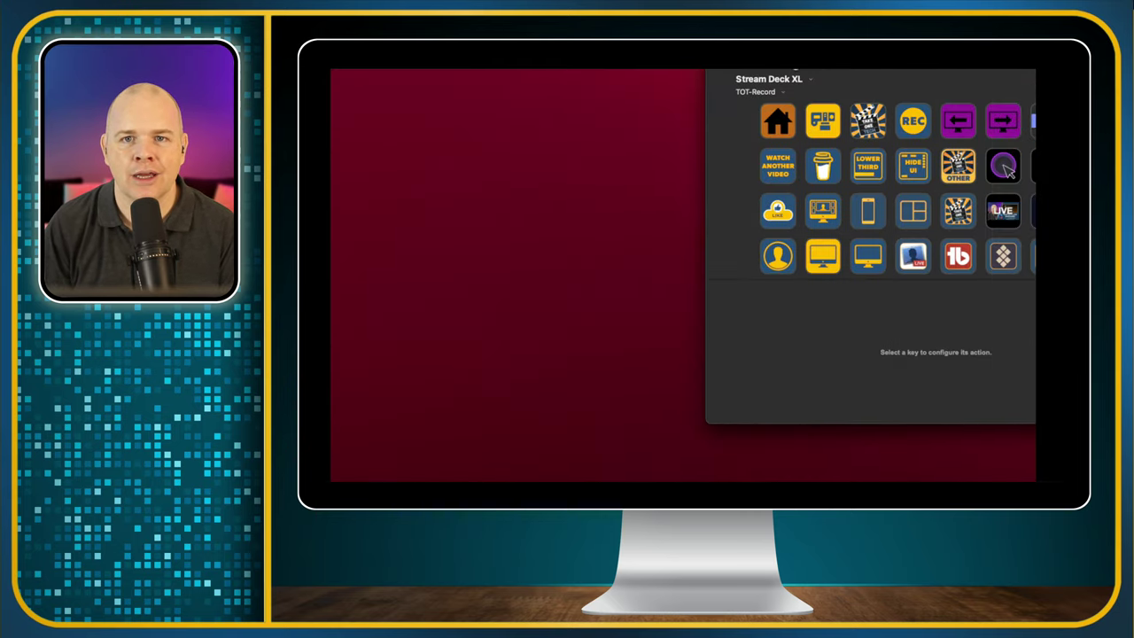
Step: Switch to the Stream Deck app, bring its window fully into view and open an empty folder in the TOT-Record profile
drag(558, 78, 463, 83)
click(767, 248)
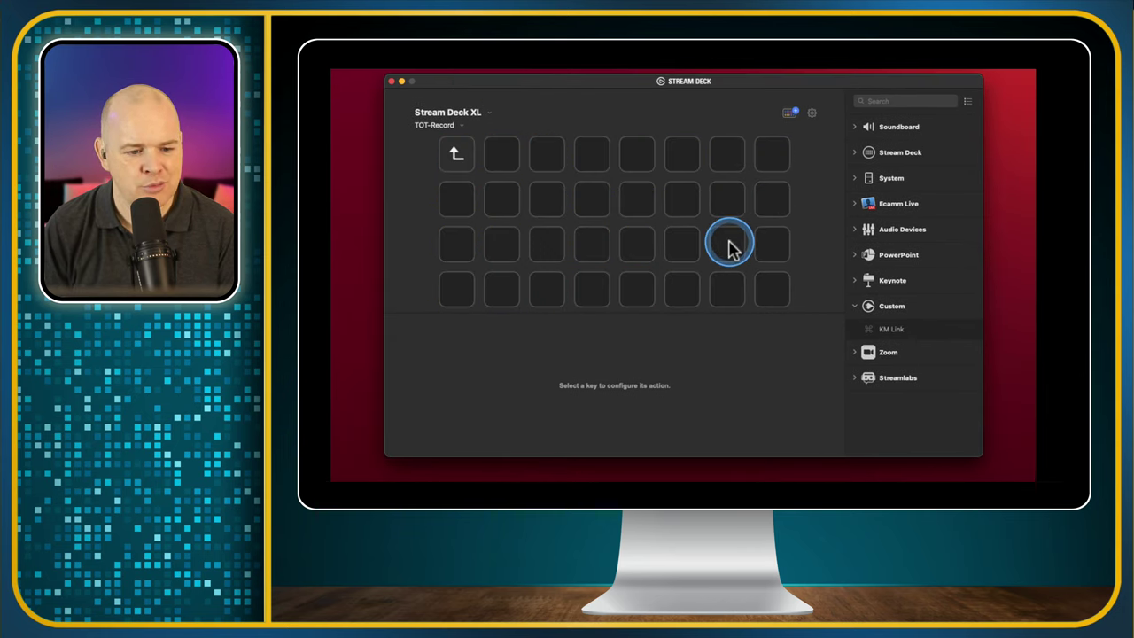
drag(735, 84, 740, 89)
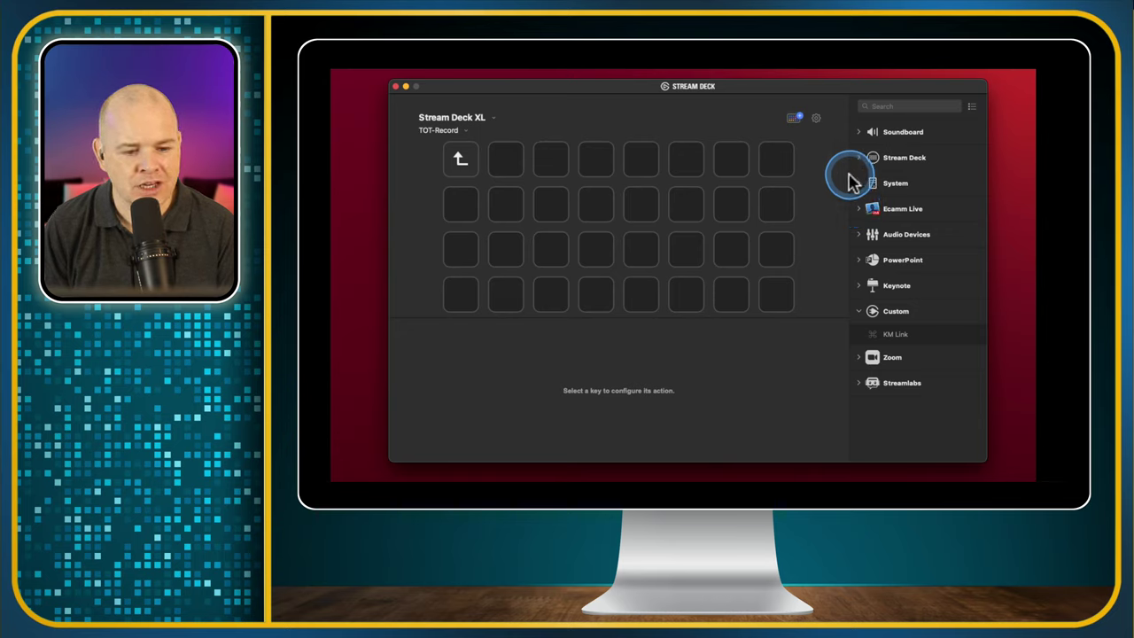
Step: Search the Stream Deck Store's plugins for "keybo", review the Keyboard Maestro and KMLink plugins, and close the store
click(799, 119)
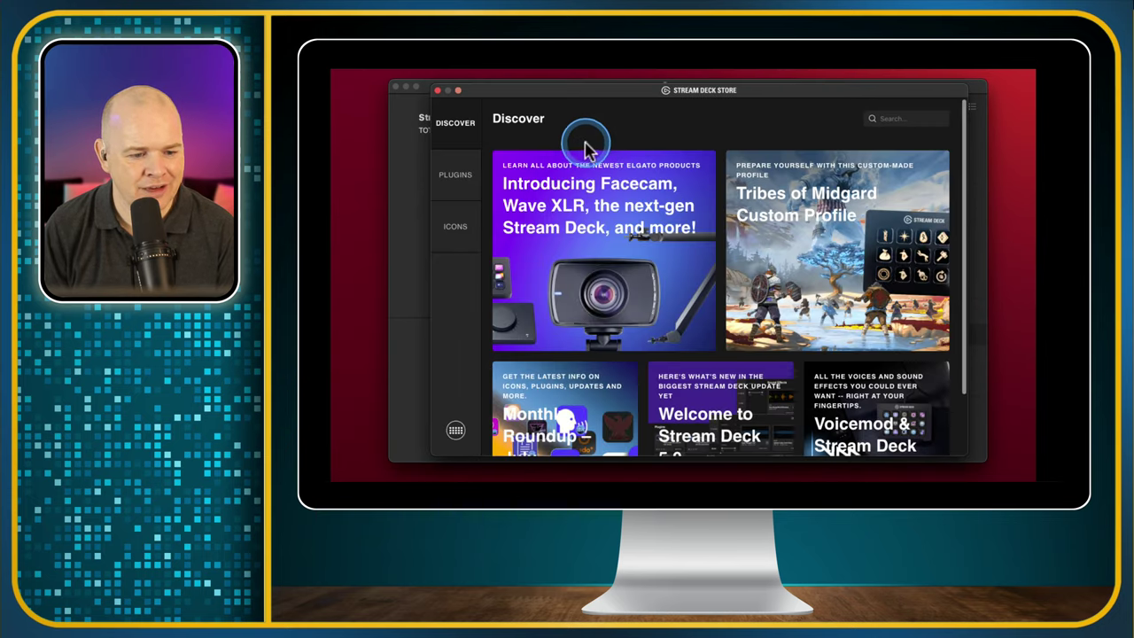
click(457, 177)
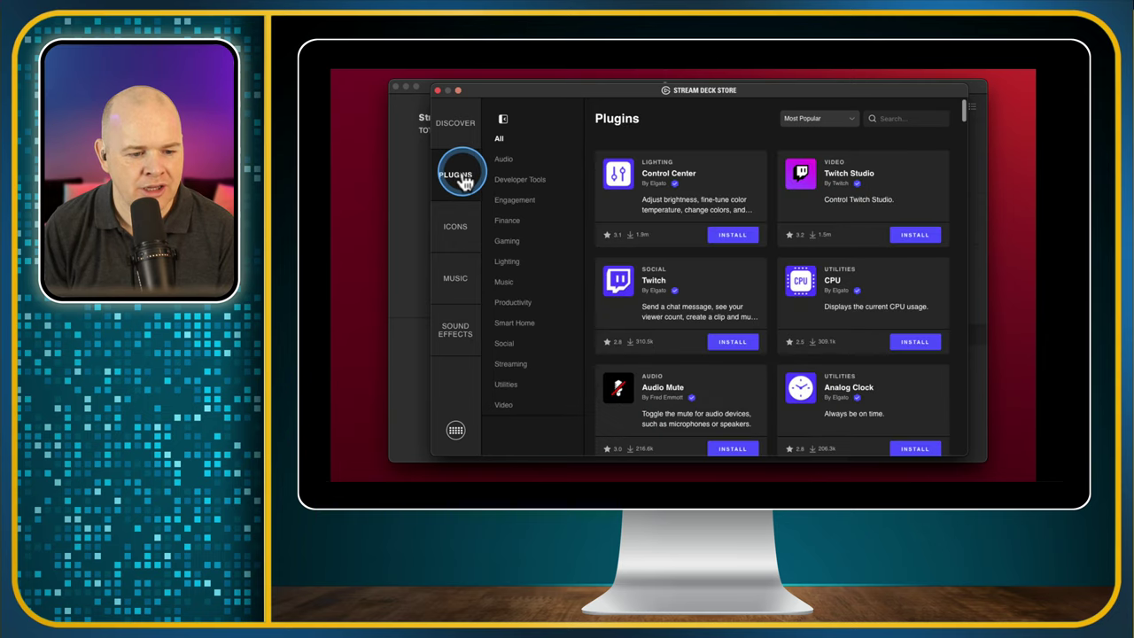
click(887, 123)
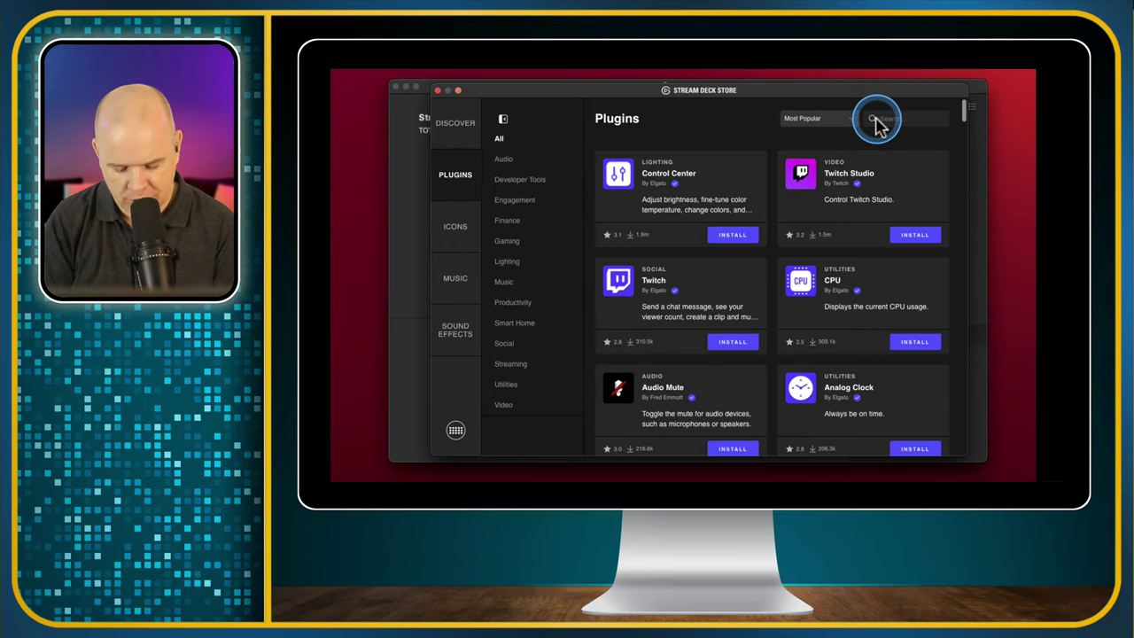
text(key)
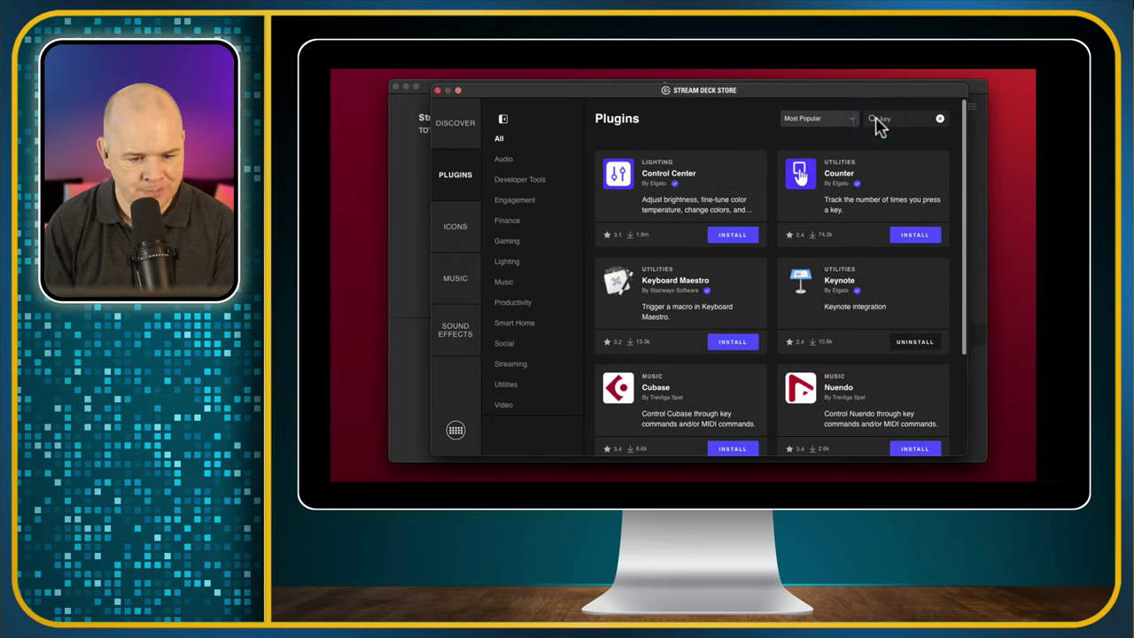
text(bo)
click(879, 124)
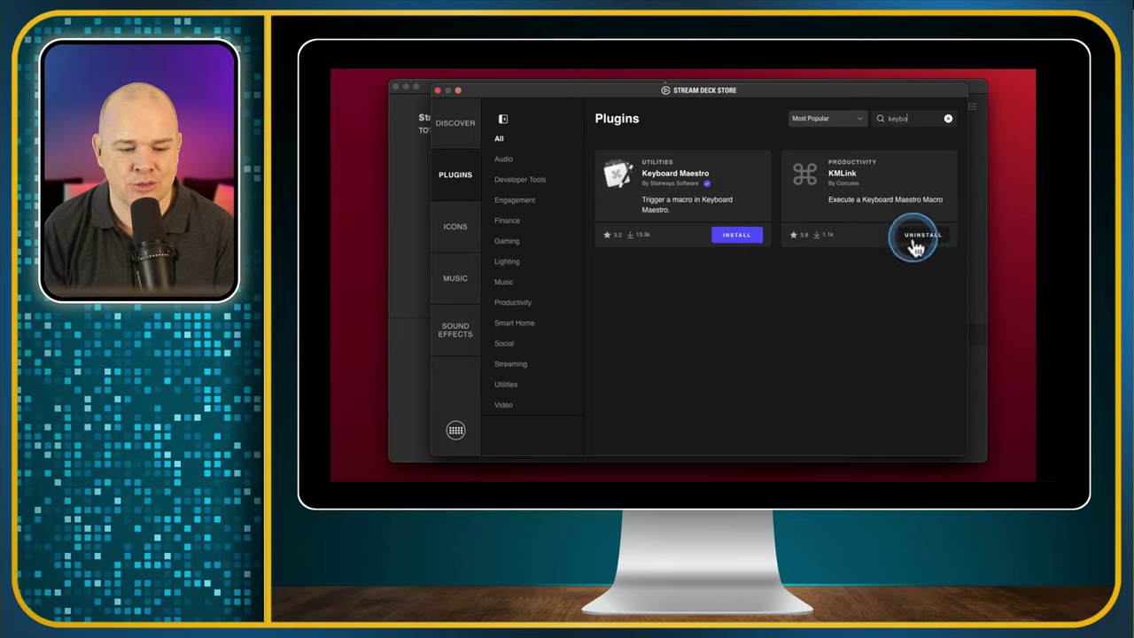
click(436, 89)
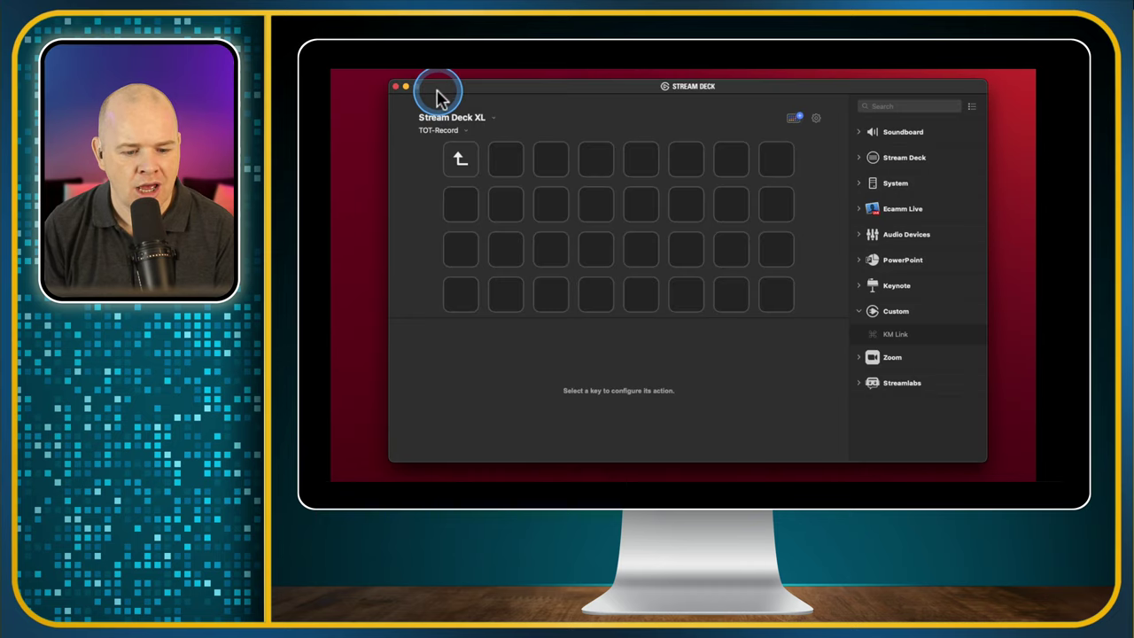
Step: Place the Custom KM Link action on the second-row, seventh-column key of the Stream Deck XL folder
click(858, 311)
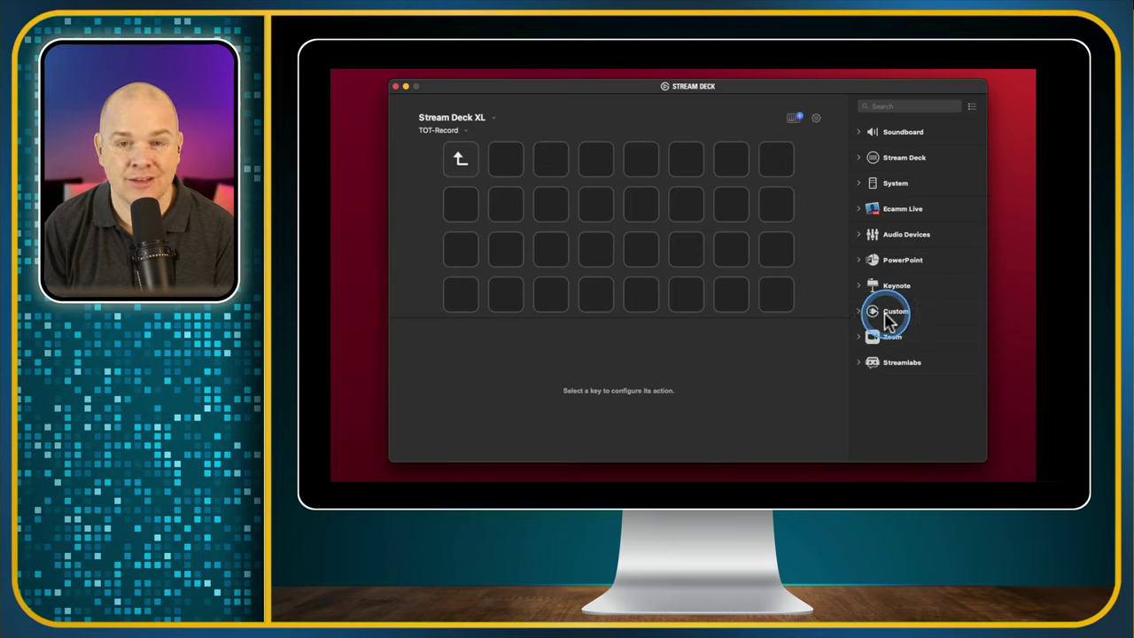
click(857, 311)
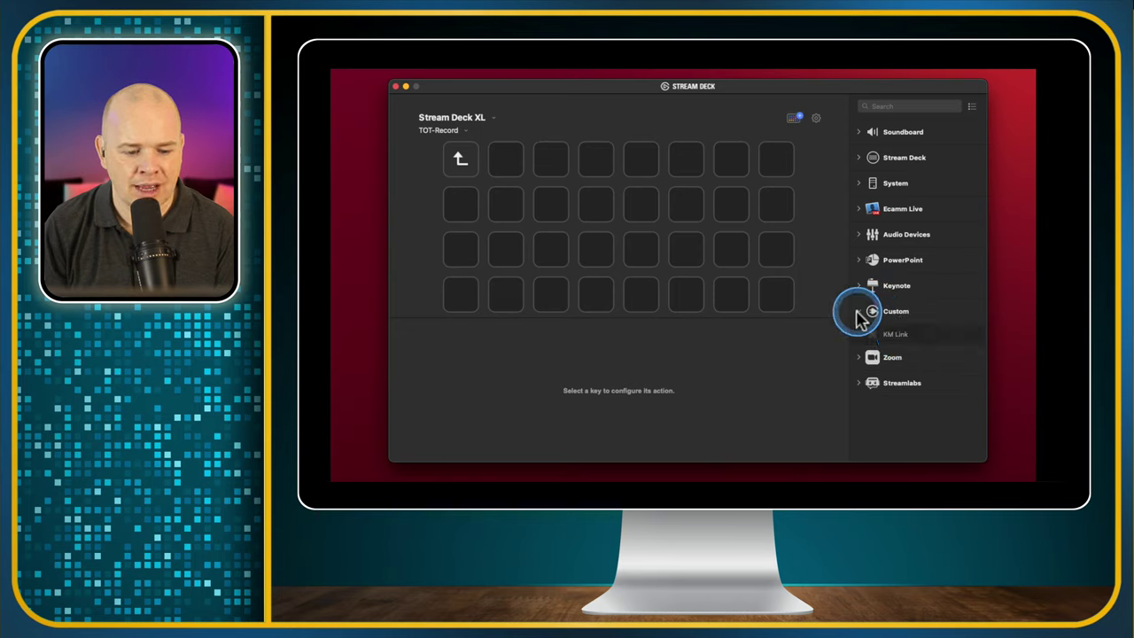
click(890, 335)
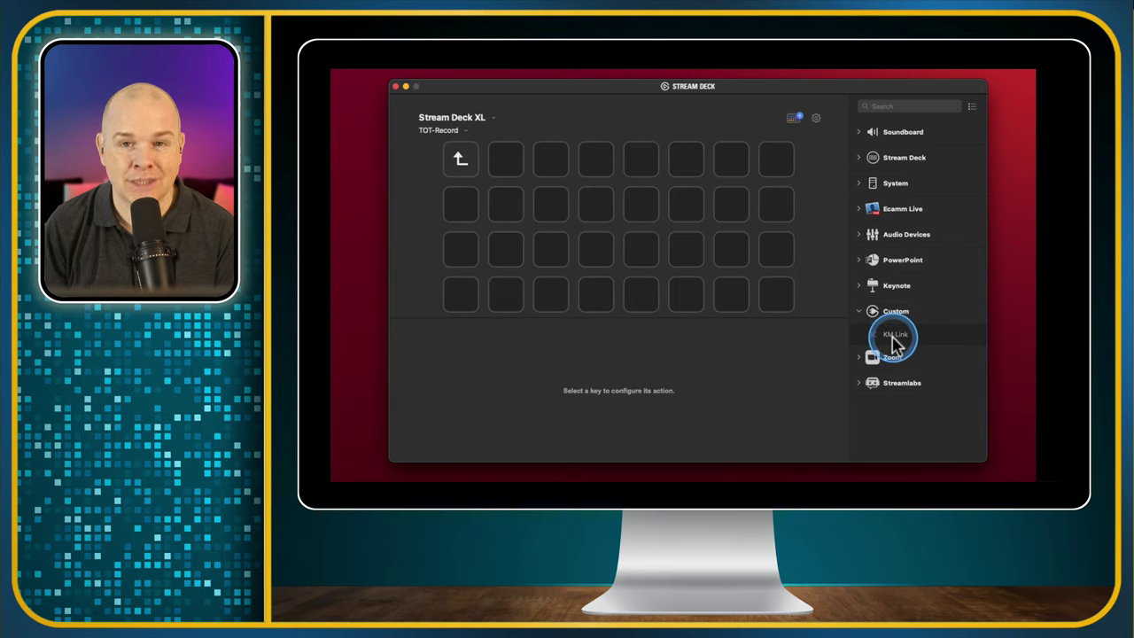
drag(895, 341, 731, 206)
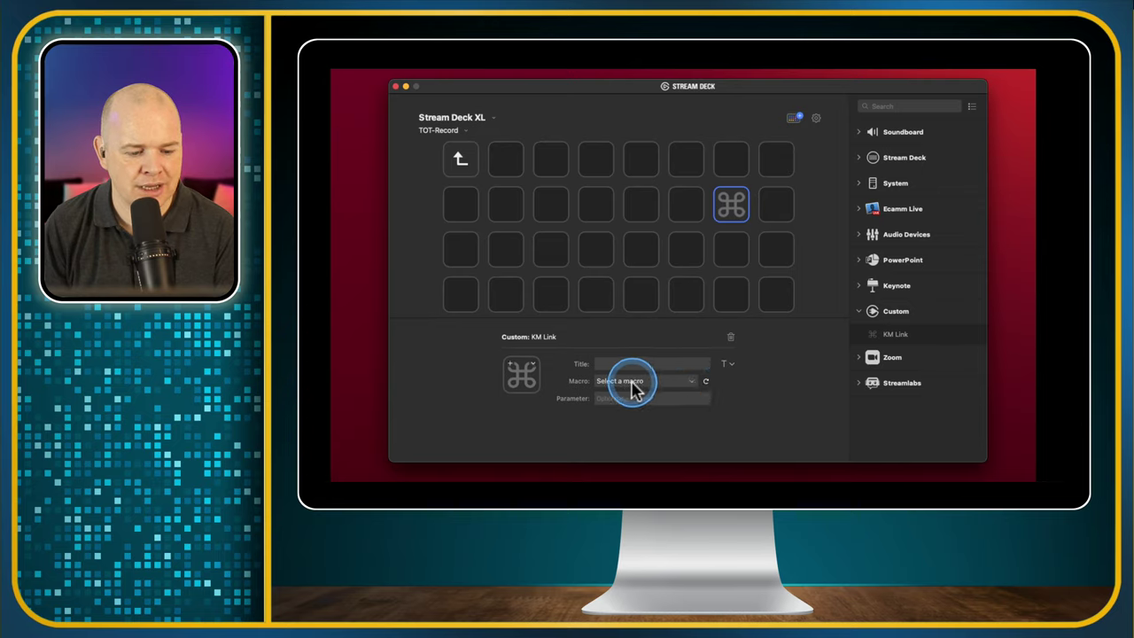
Step: Assign the Hide All Windows macro from Demo Group to the KM Link key
click(692, 384)
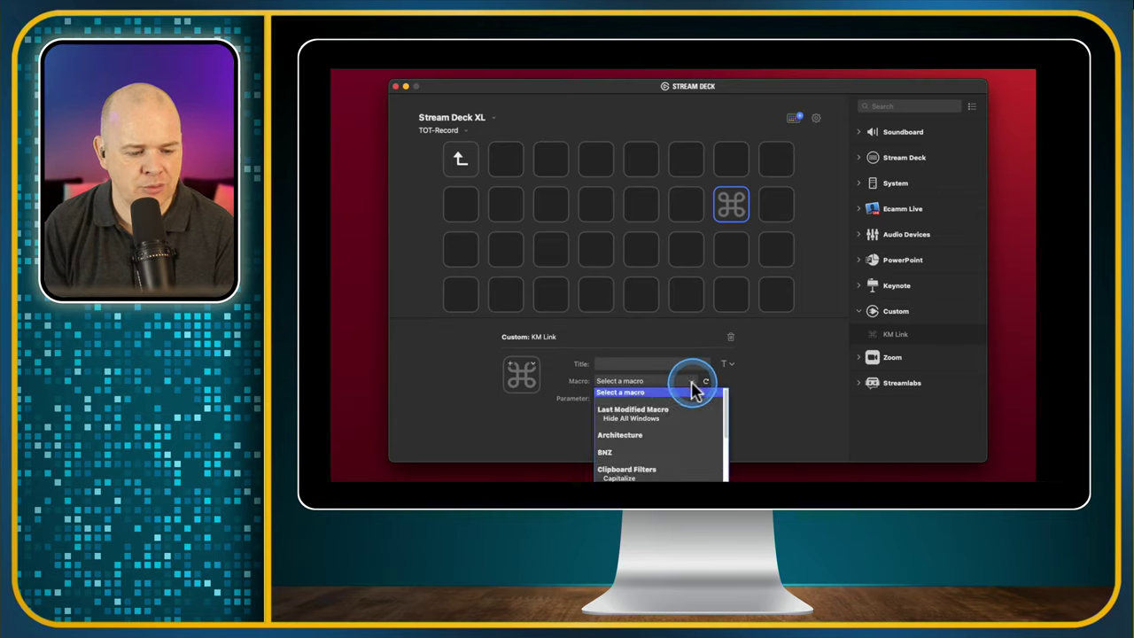
drag(724, 412, 723, 468)
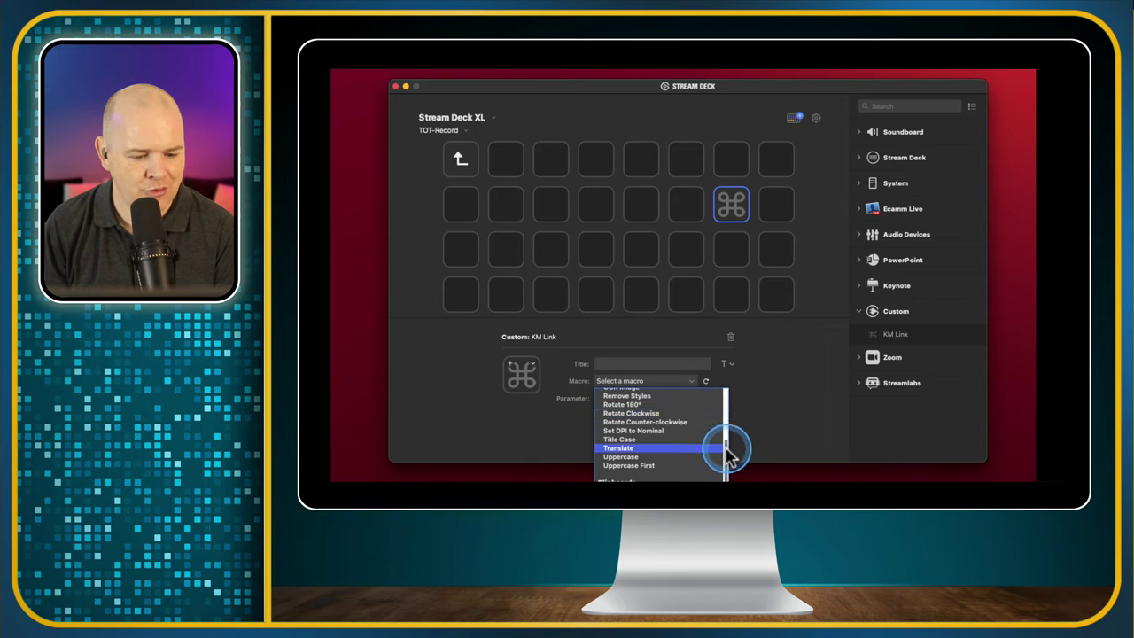
drag(726, 452, 728, 467)
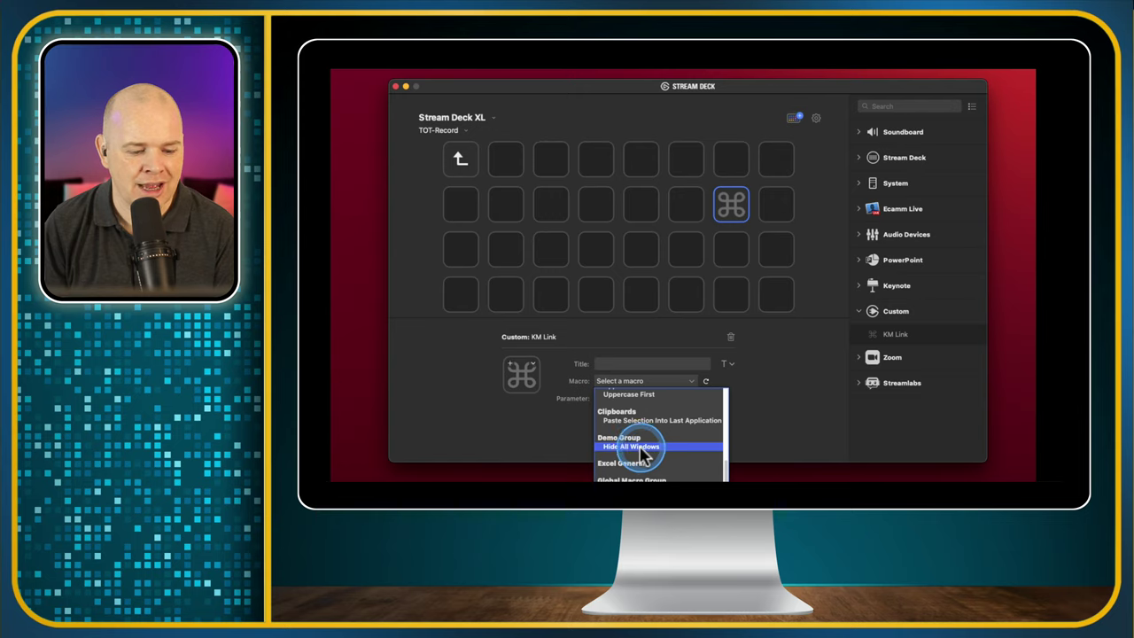
click(644, 448)
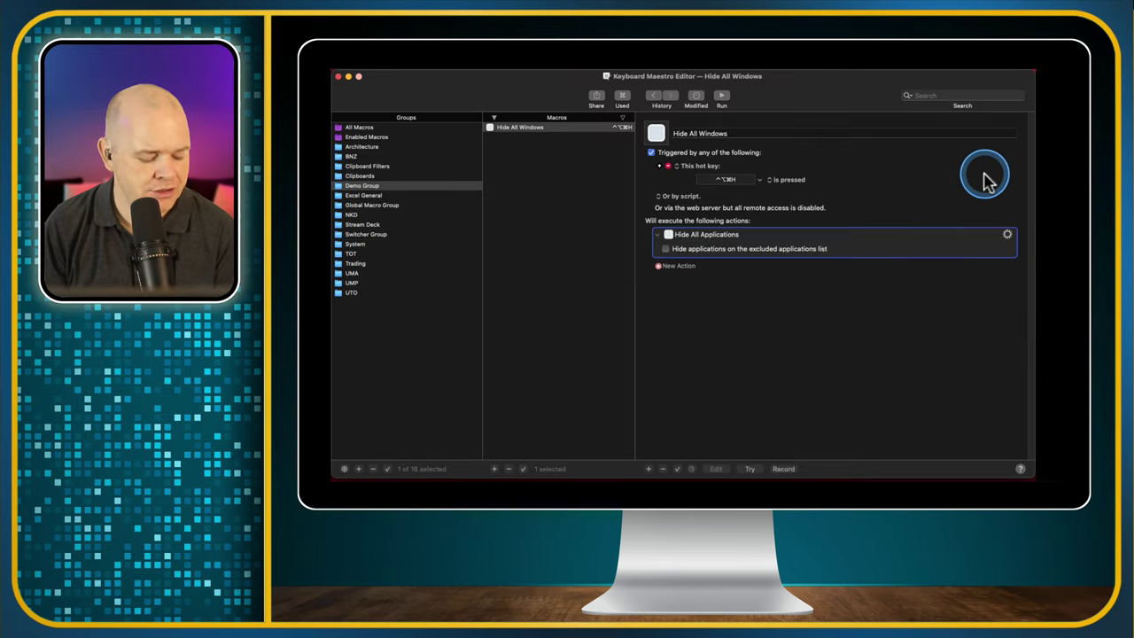
Step: Run the Hide All Windows macro twice as a test, repositioning and closing the Stream Deck window in between
key(ctrl+alt+super+h)
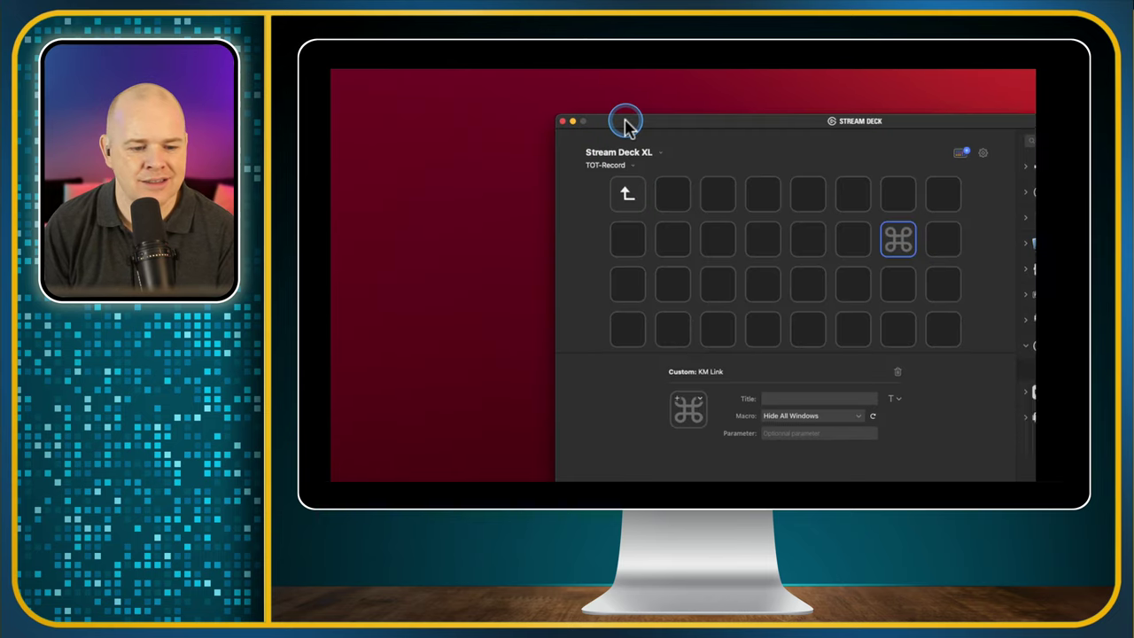
drag(625, 116, 473, 86)
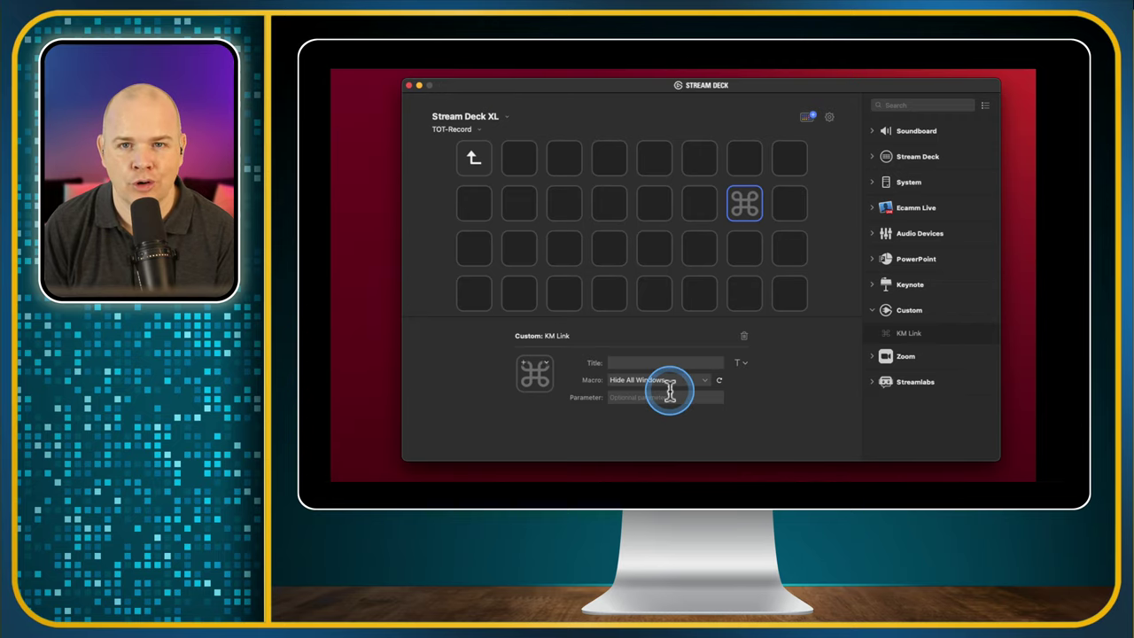
click(408, 85)
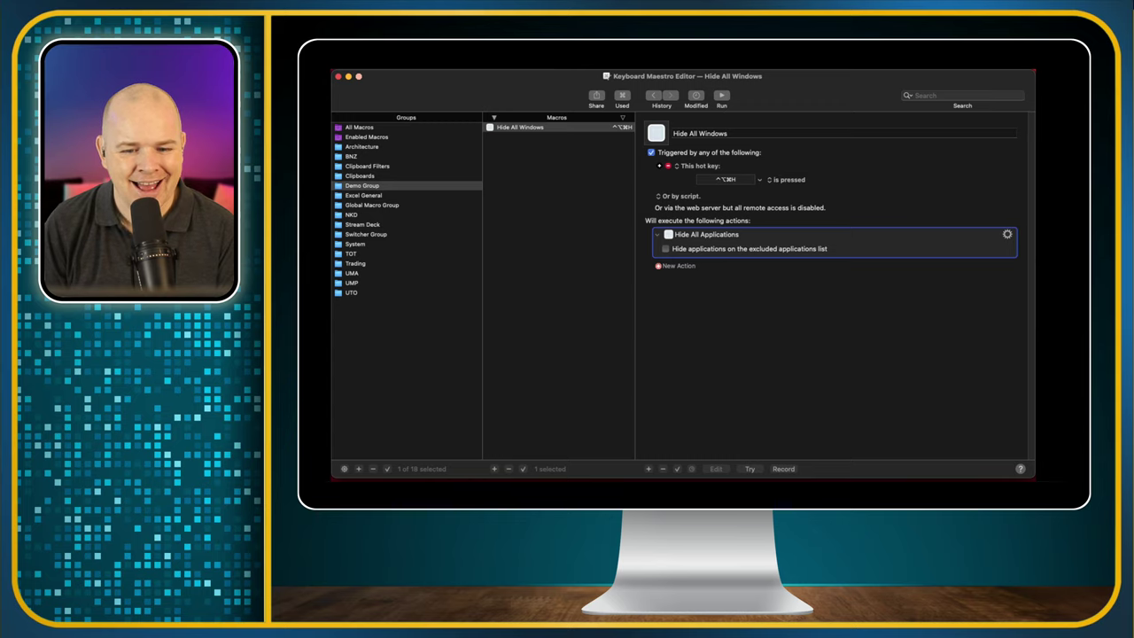
key(ctrl+alt+super+h)
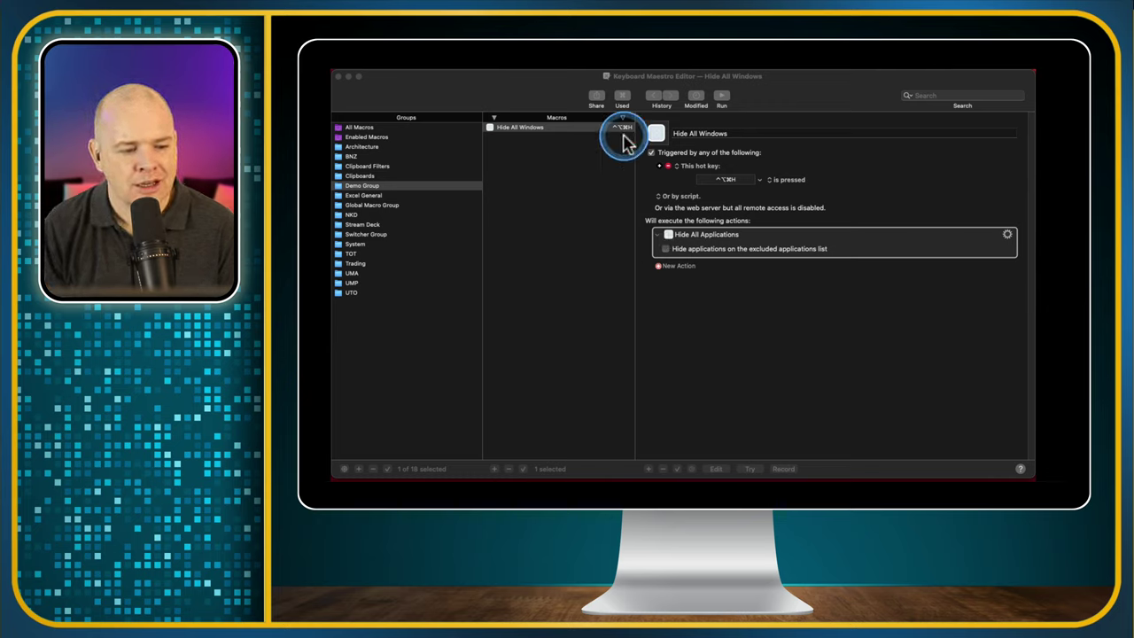
click(557, 137)
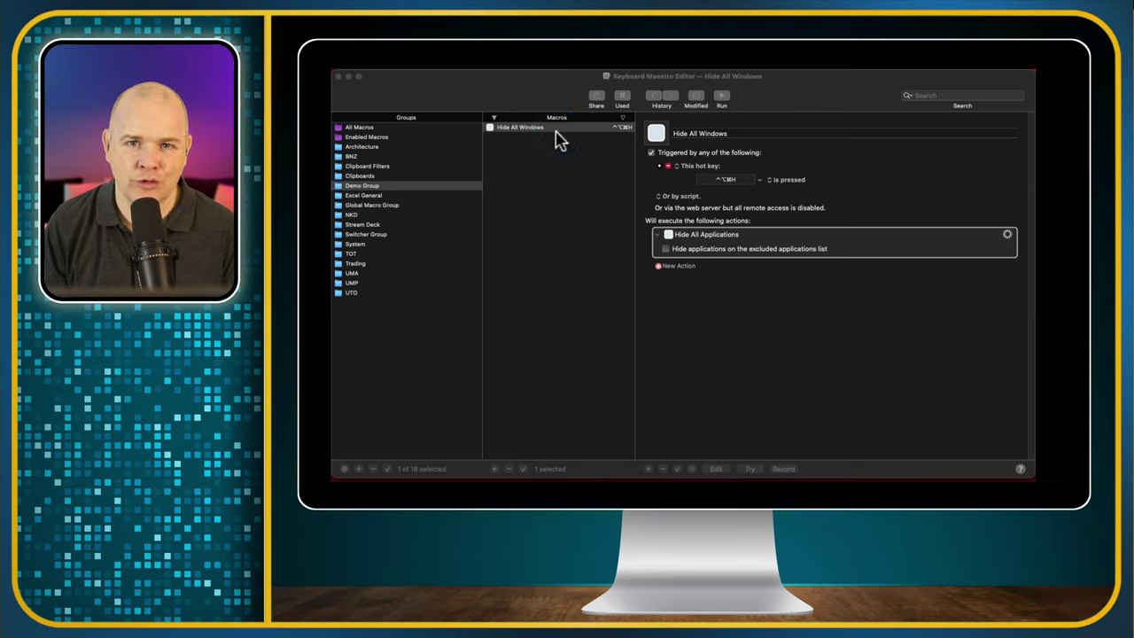
click(557, 137)
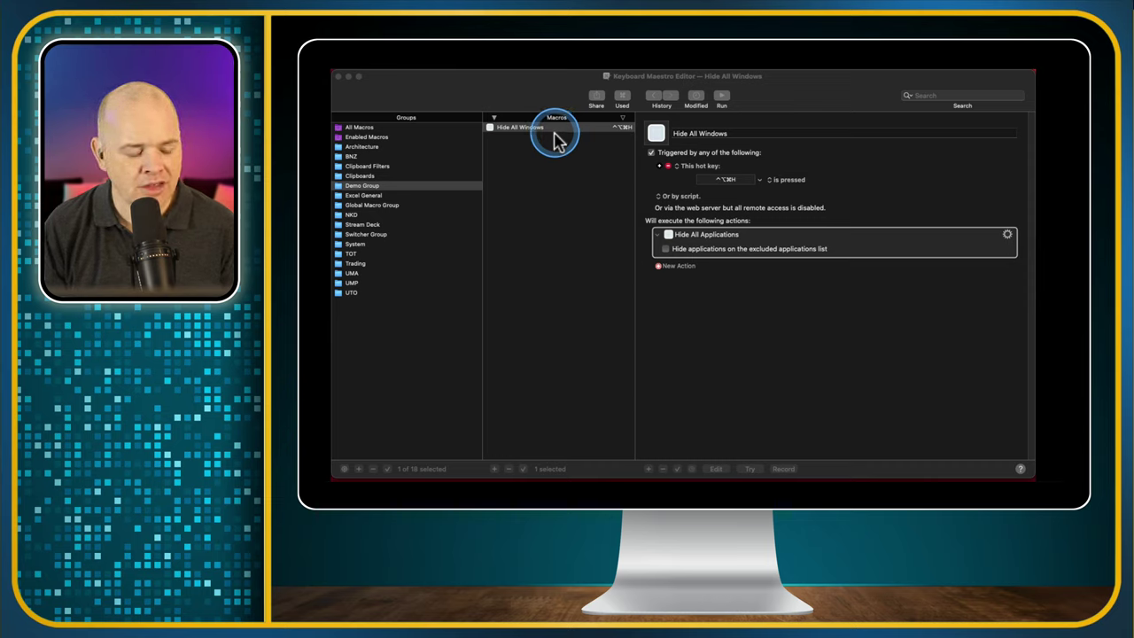
click(526, 434)
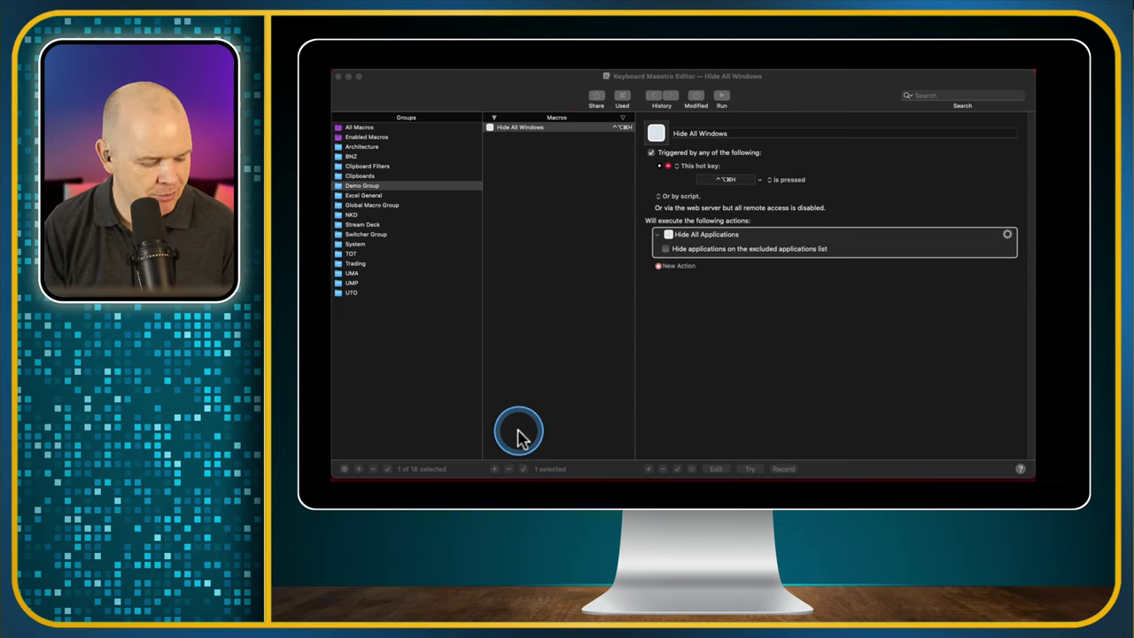
key(ctrl)
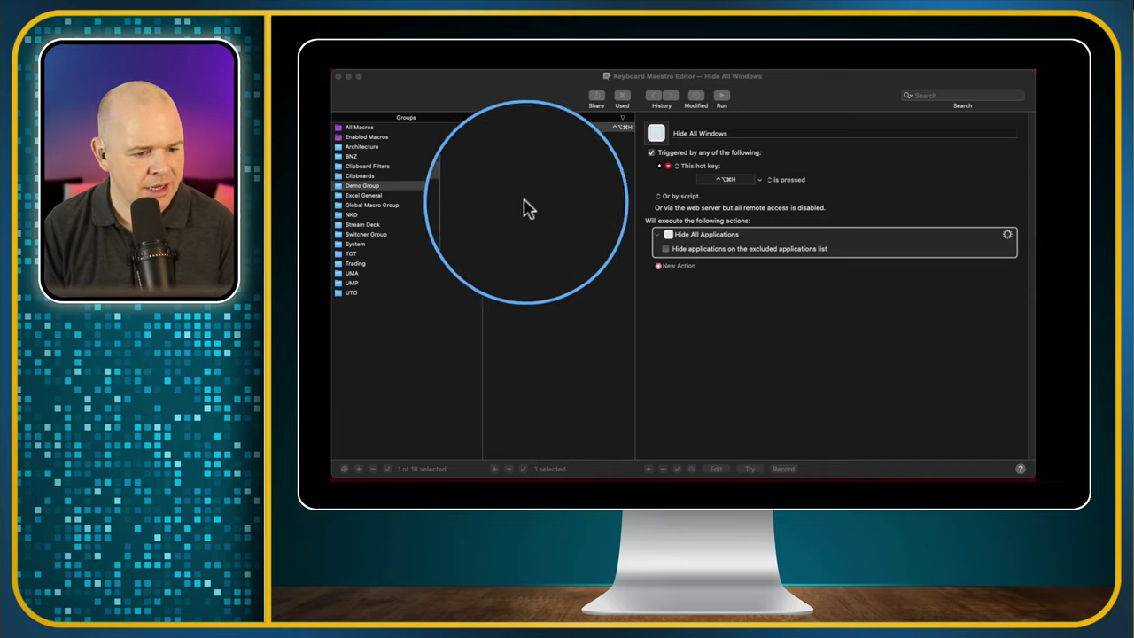
Step: Create a macro named Start Ecamm in Demo Group and give it the hot key trigger Control+Option+Command+E
click(495, 468)
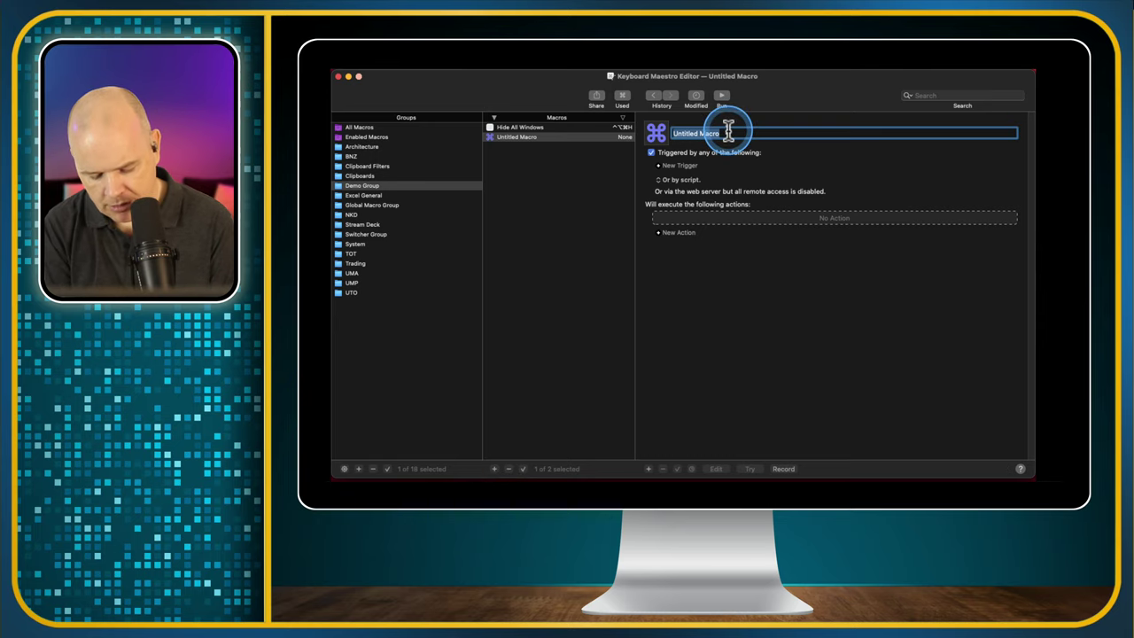
text(Start Ecamm)
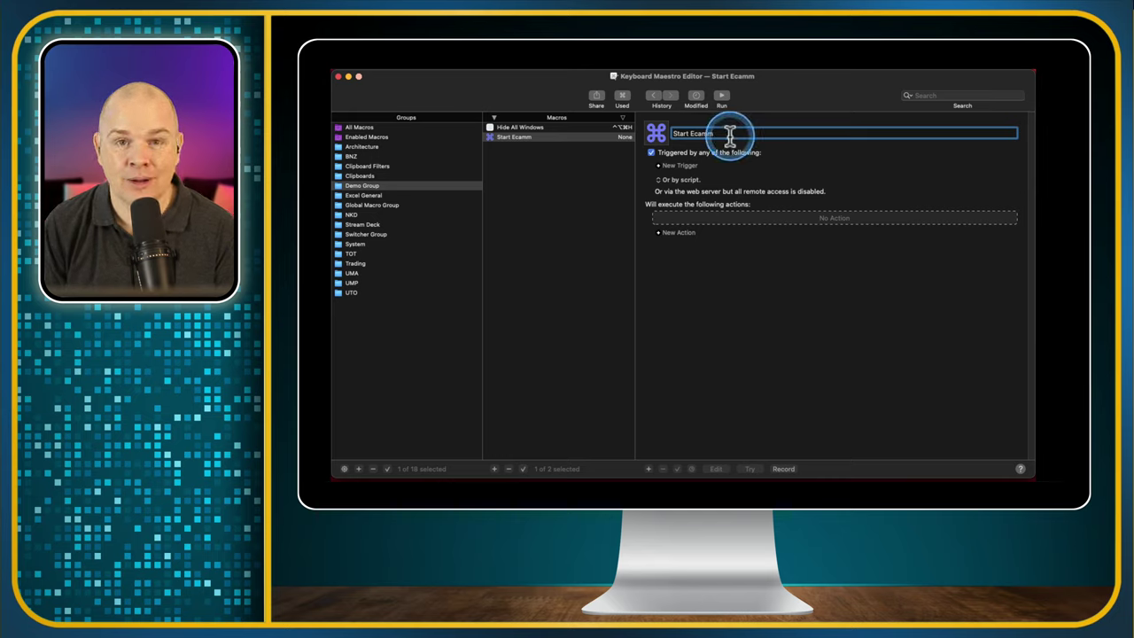
click(667, 166)
click(668, 168)
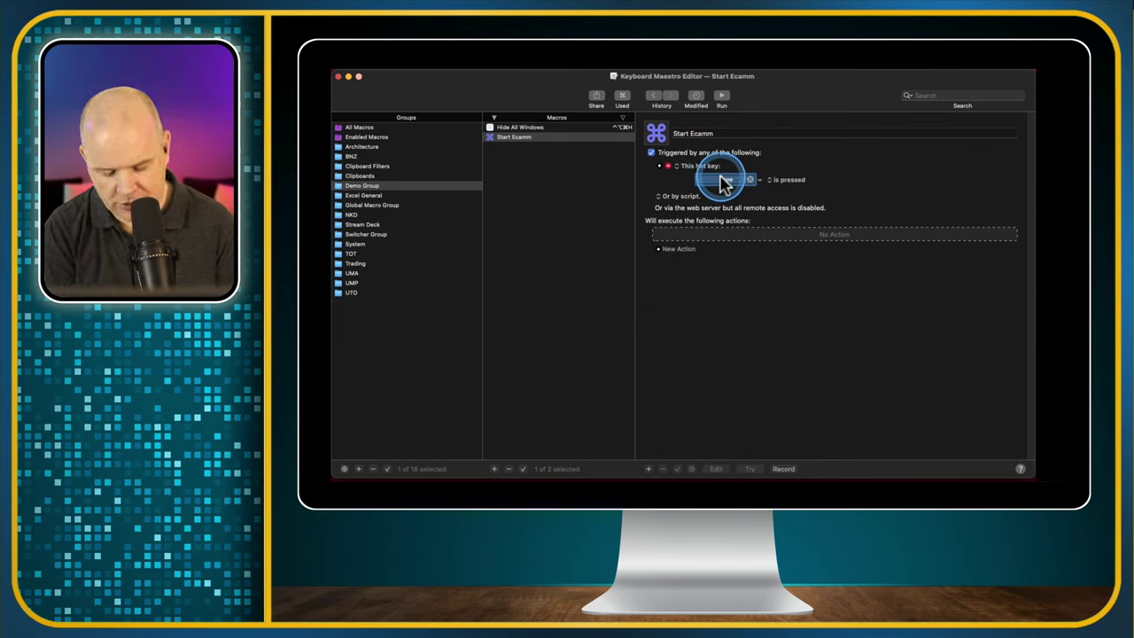
key(ctrl+alt+super+e)
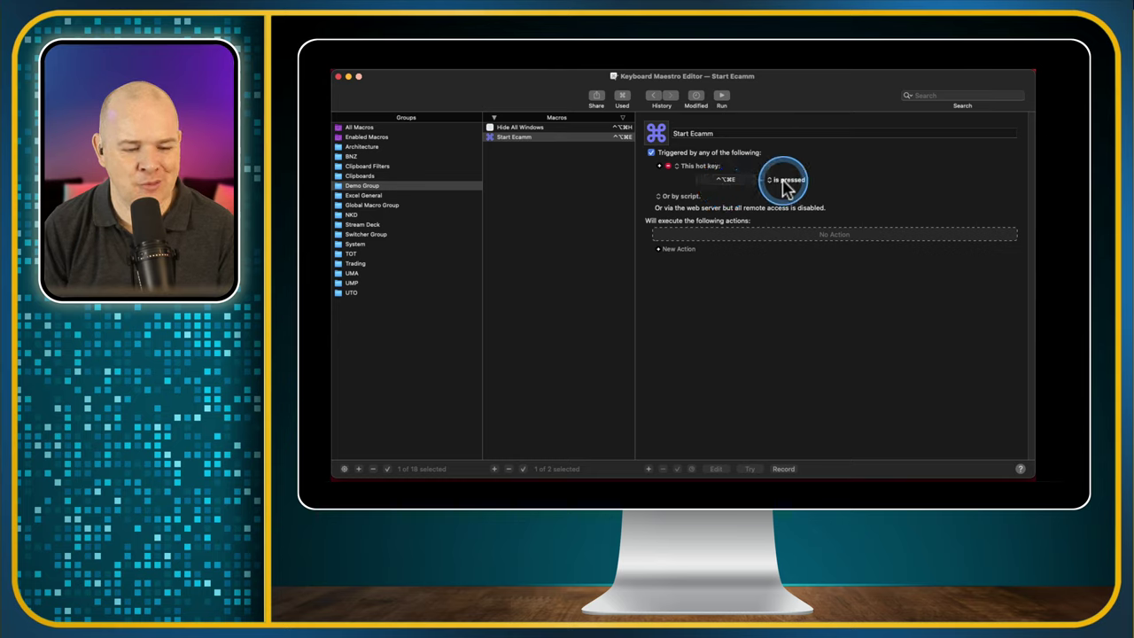
Step: Find actions matching "activa", add Activate a Specific Application to the Start Ecamm macro, and set it to Ecamm Live Beta
click(659, 252)
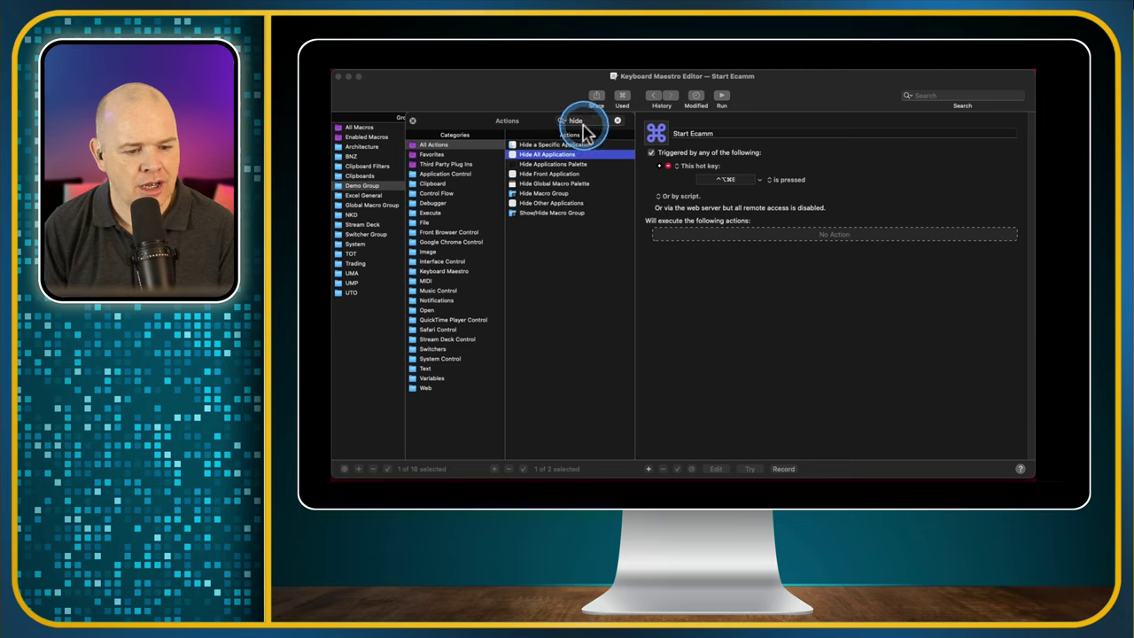
click(617, 120)
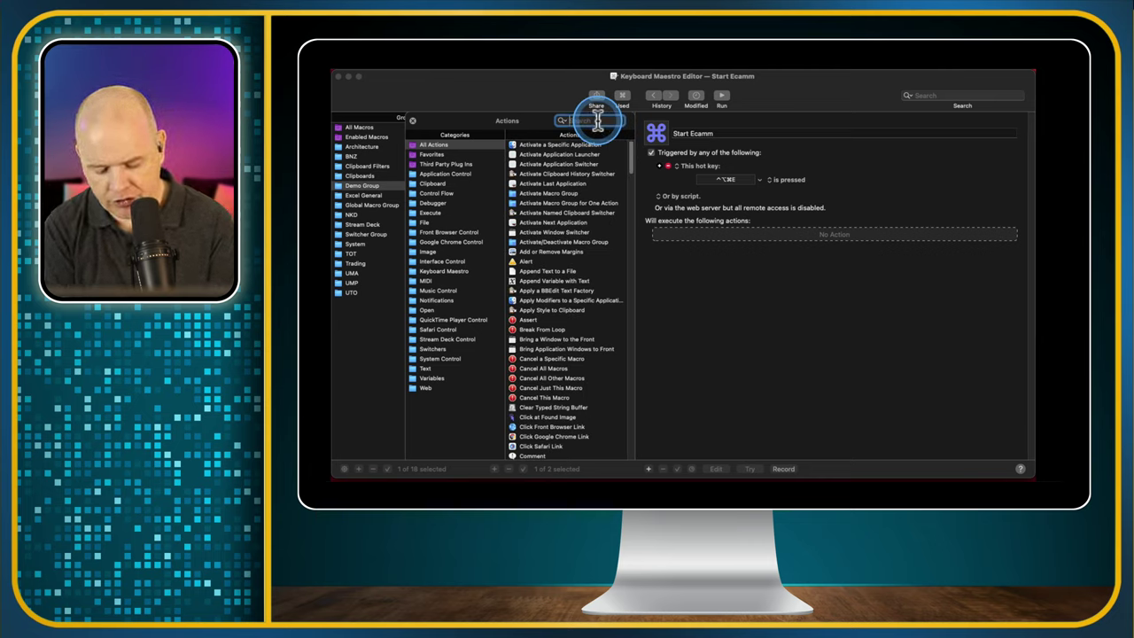
text(ac)
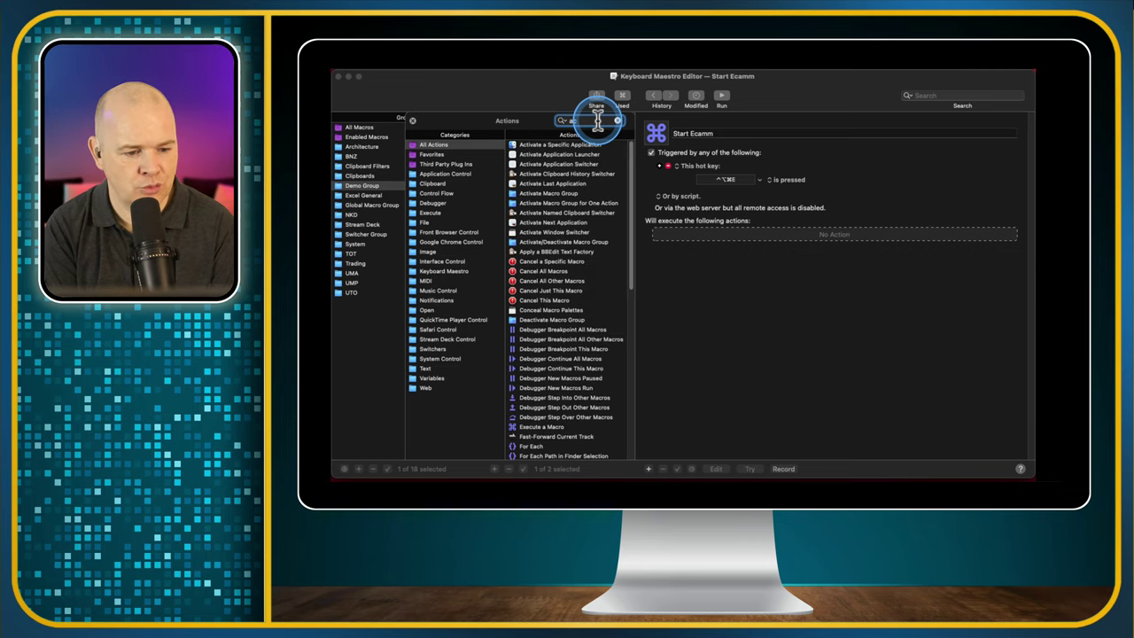
text(tiva)
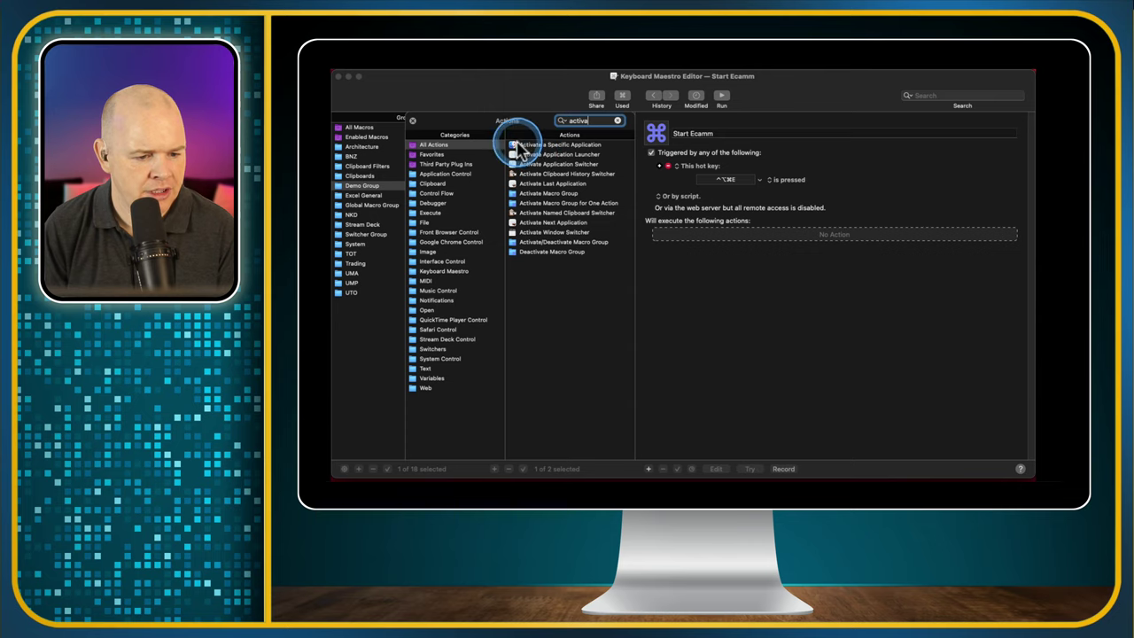
double_click(523, 148)
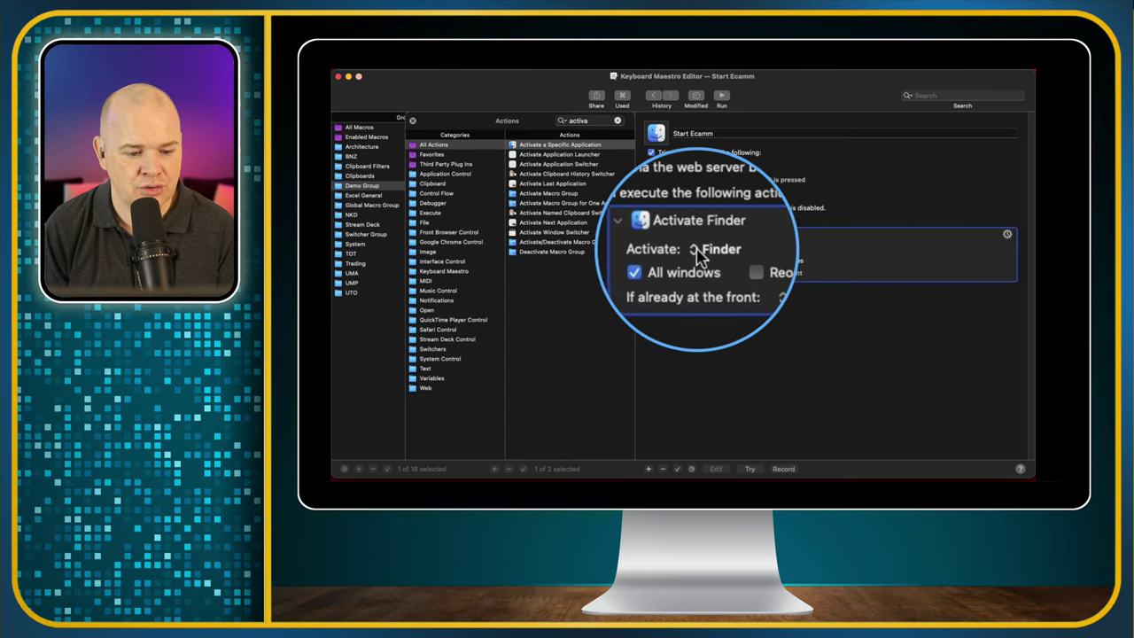
click(699, 250)
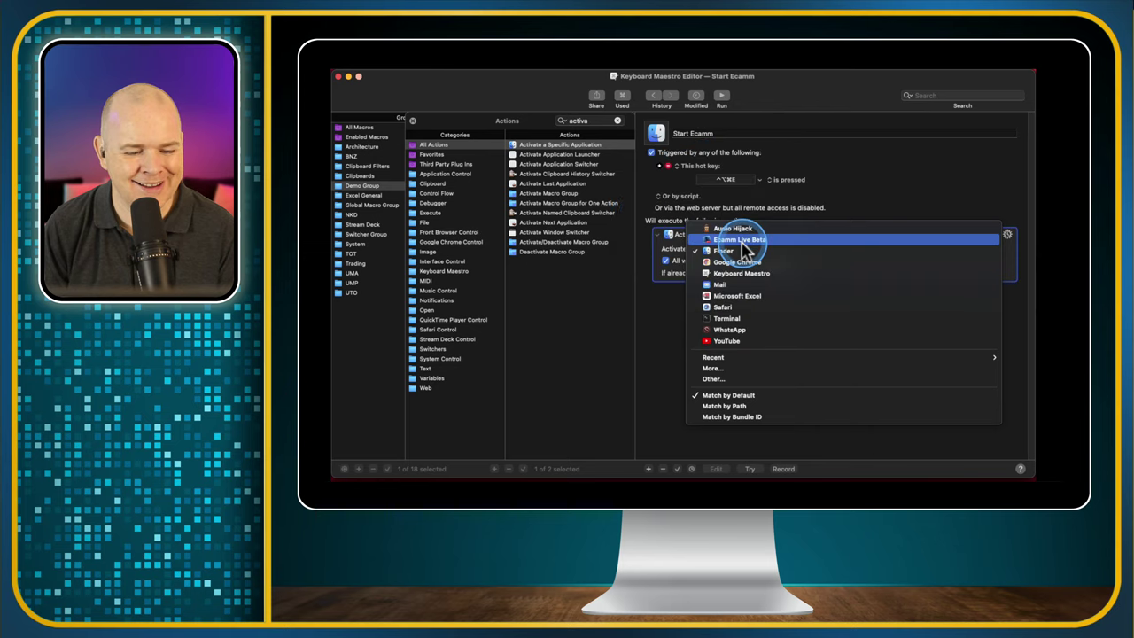
click(742, 238)
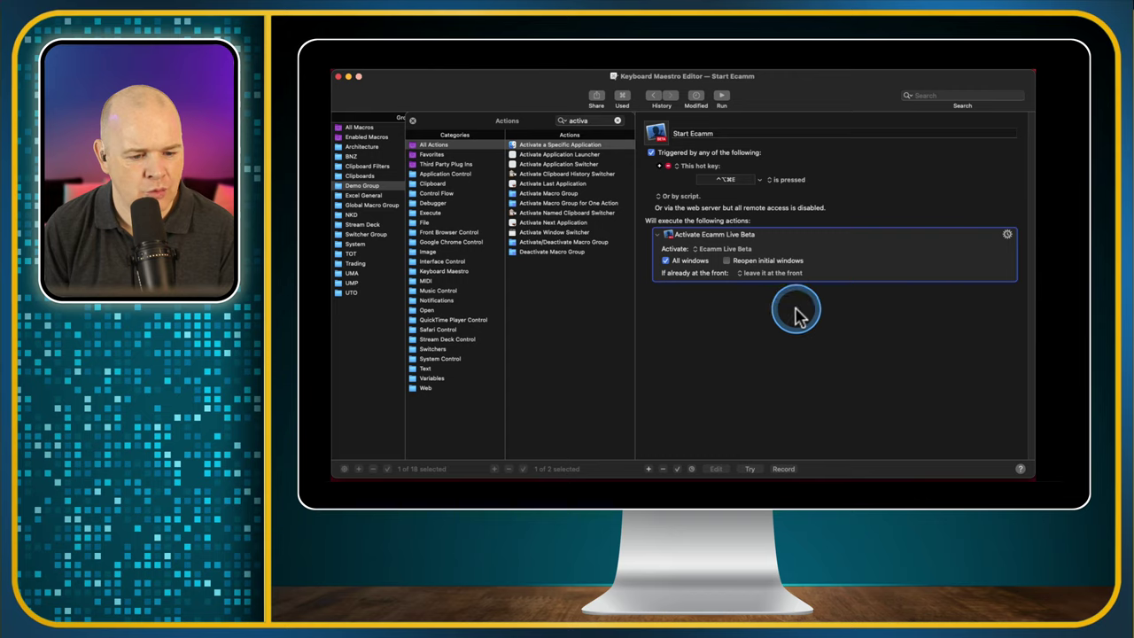
Step: Find actions matching "qui", add Quit All Applications to the Start Ecamm macro, and place it before the Activate Ecamm Live Beta action
click(598, 124)
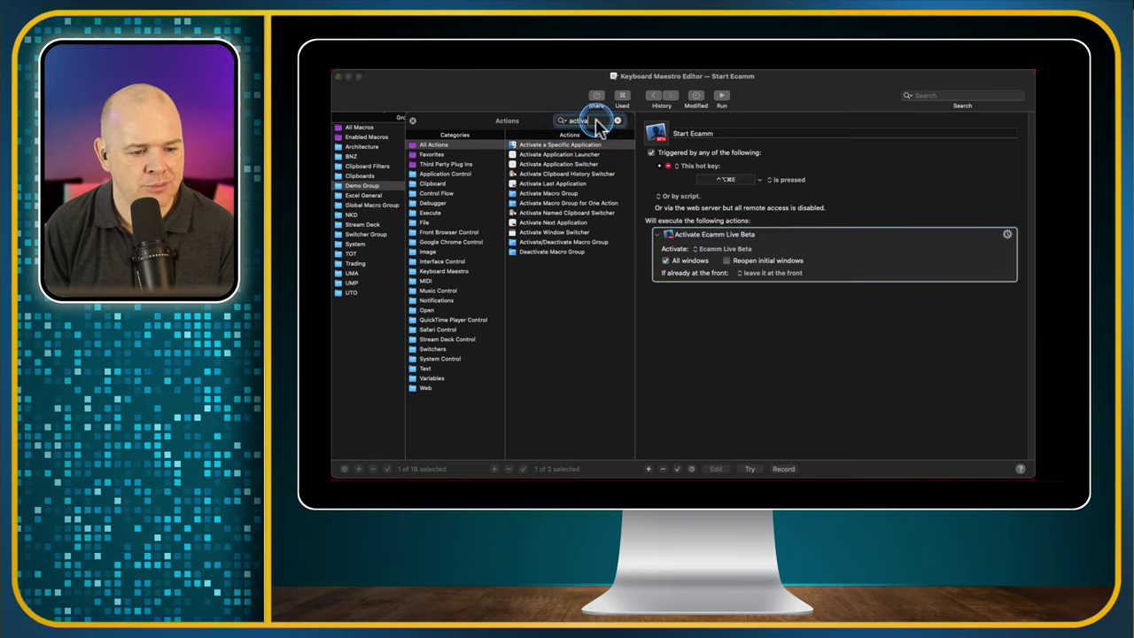
double_click(599, 124)
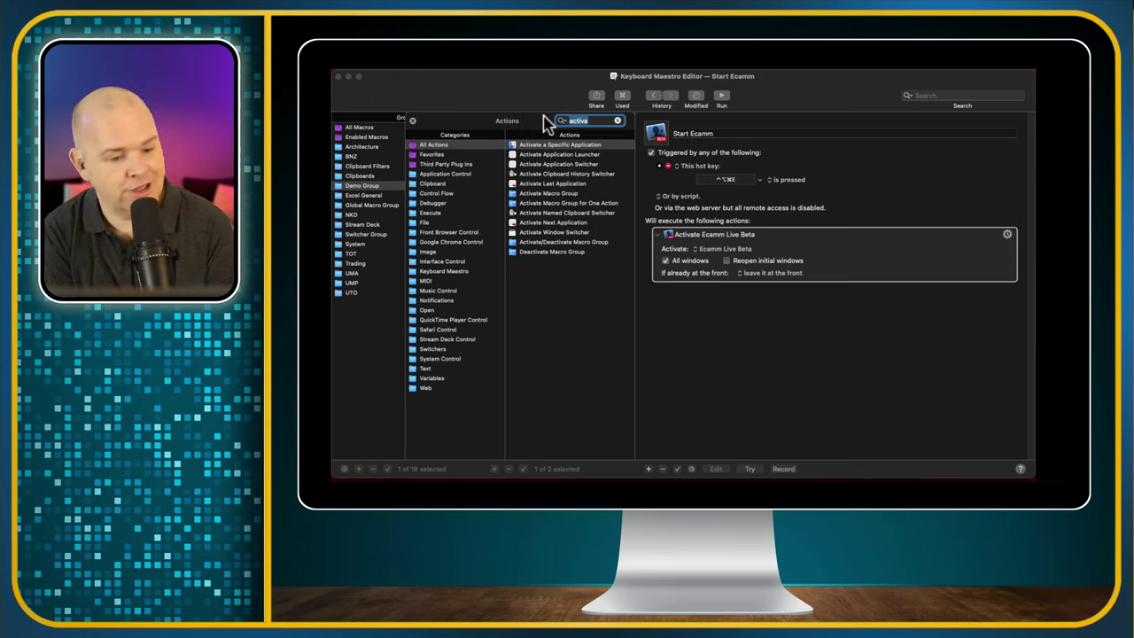
click(544, 115)
text(qui)
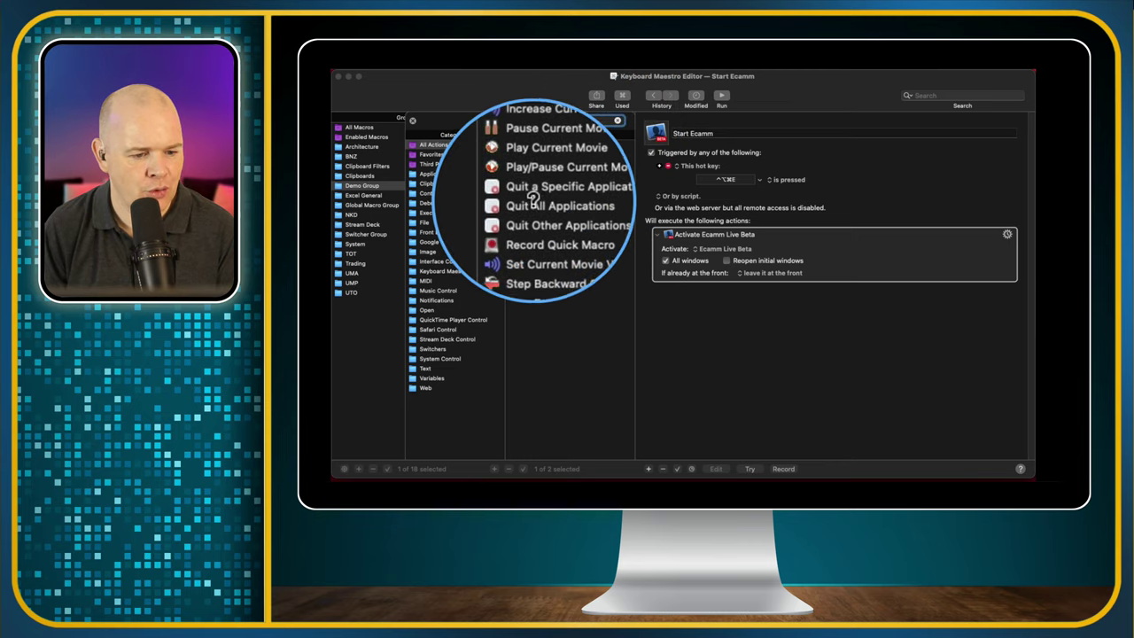
click(521, 206)
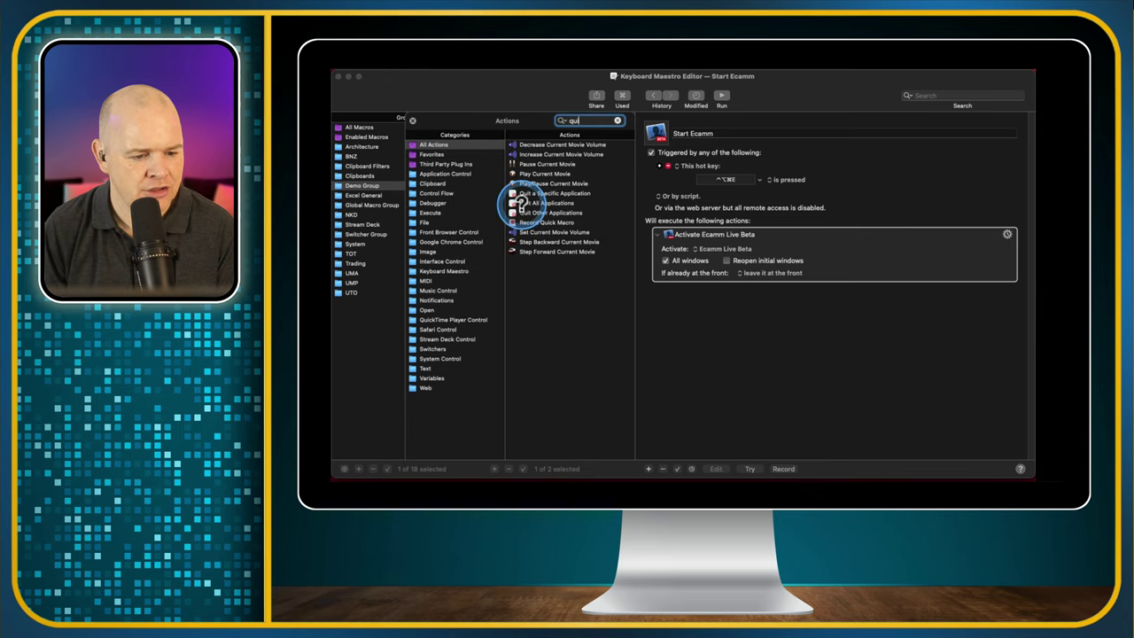
click(523, 207)
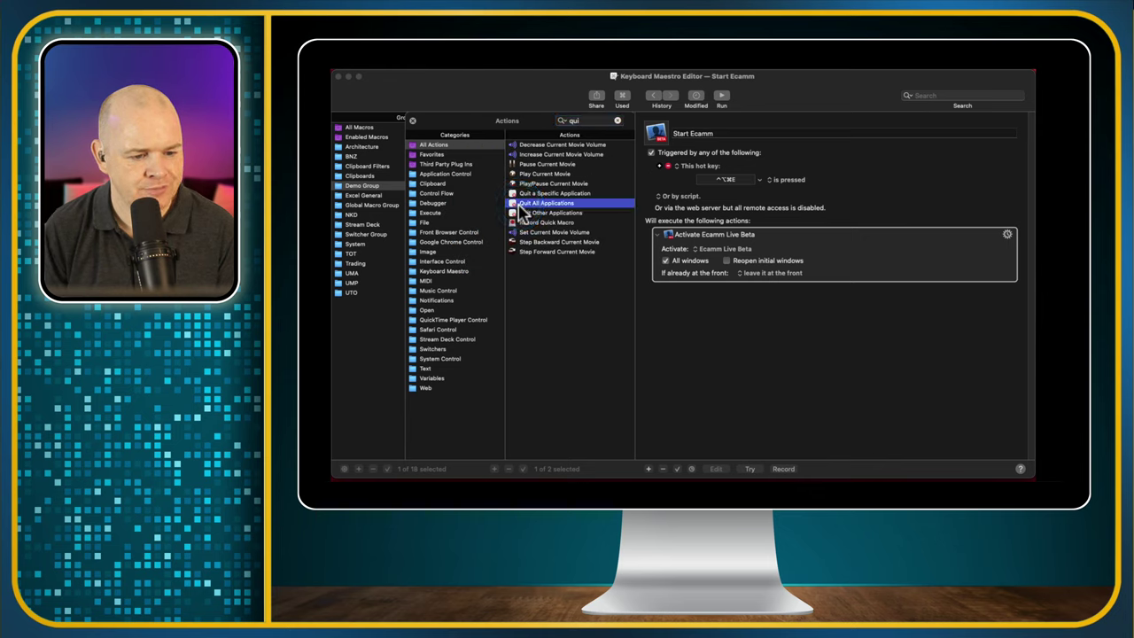
double_click(522, 206)
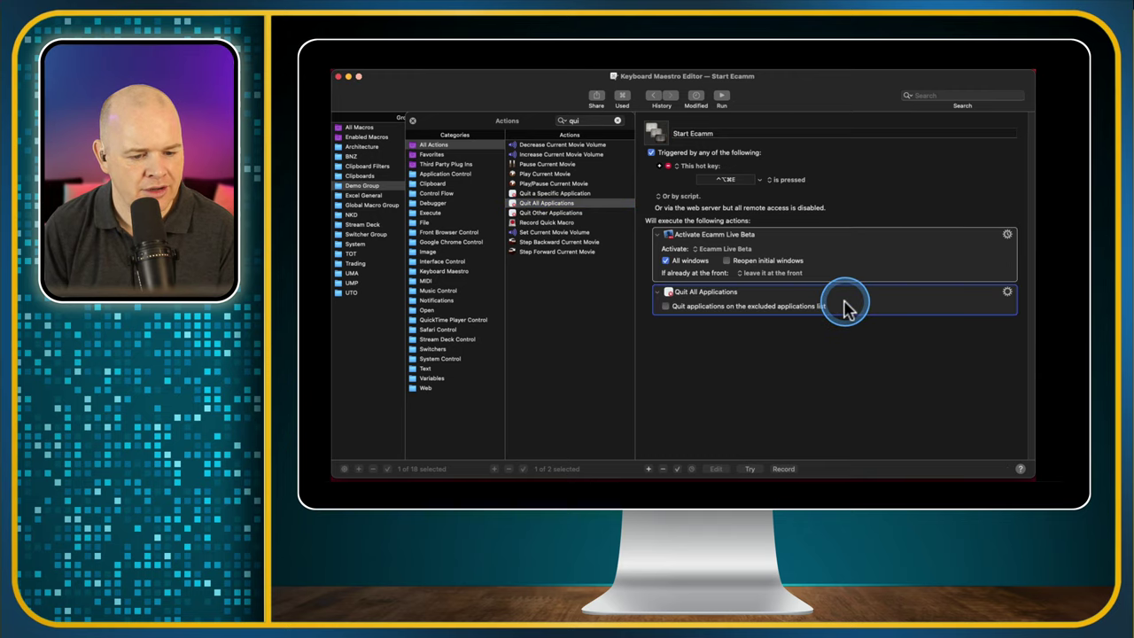
drag(844, 266, 817, 233)
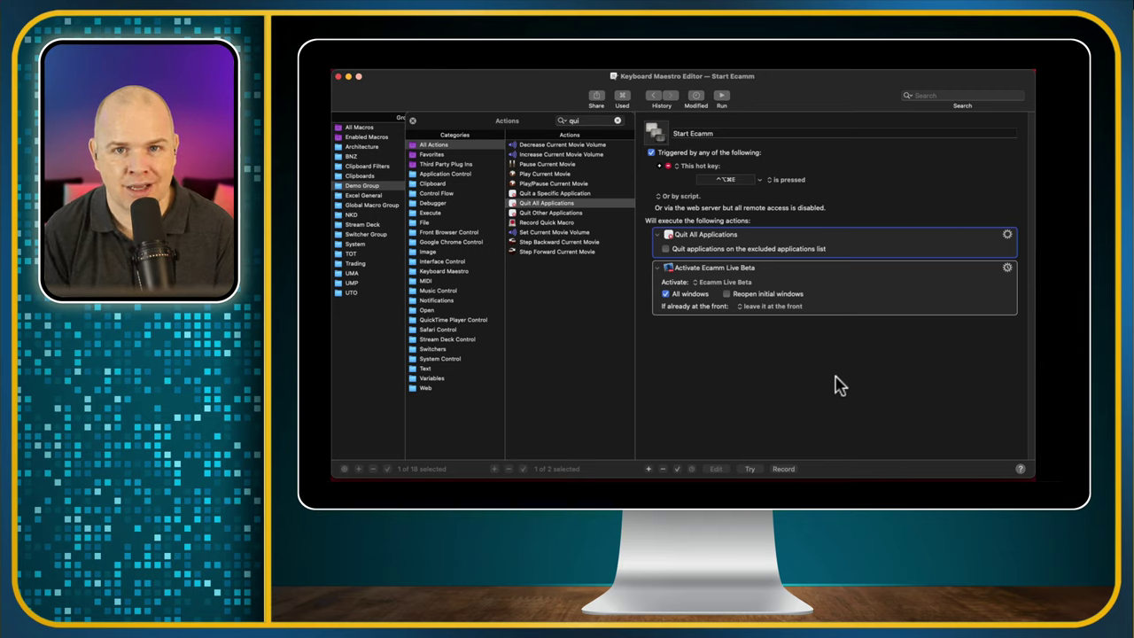
Step: Reopen the list of available actions for the Start Ecamm macro and filter it by "ac"
click(650, 468)
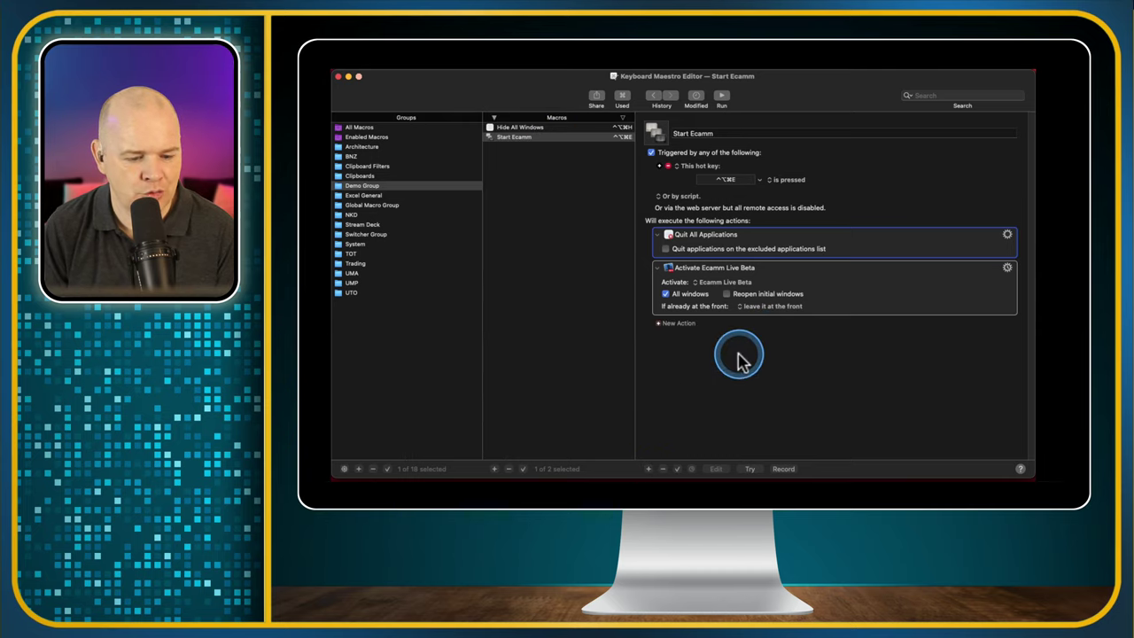
click(659, 323)
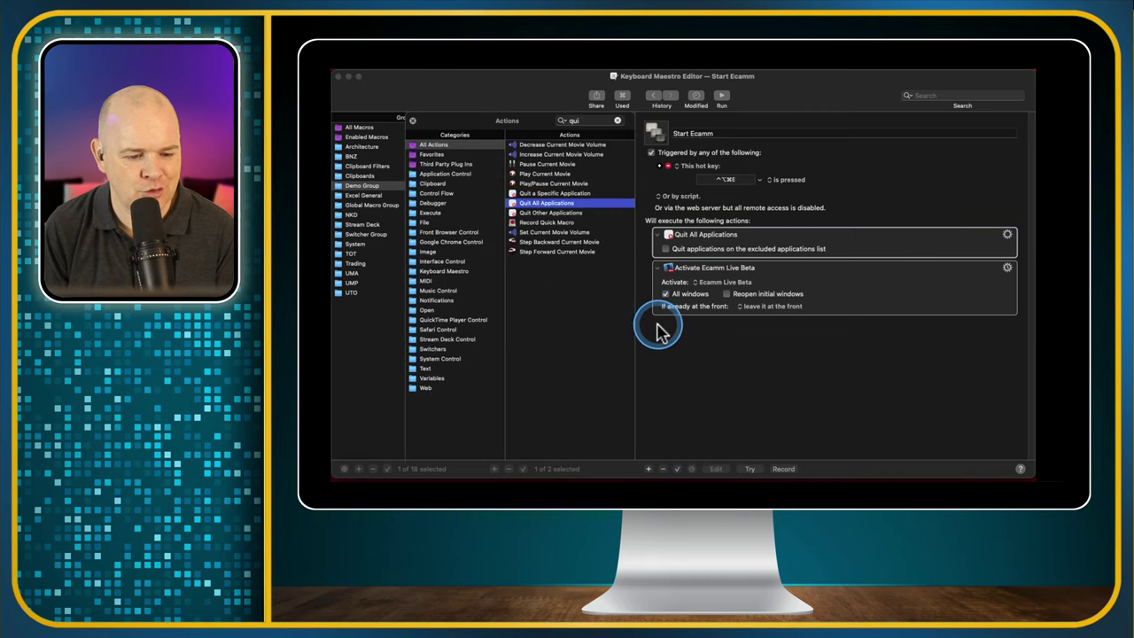
click(618, 122)
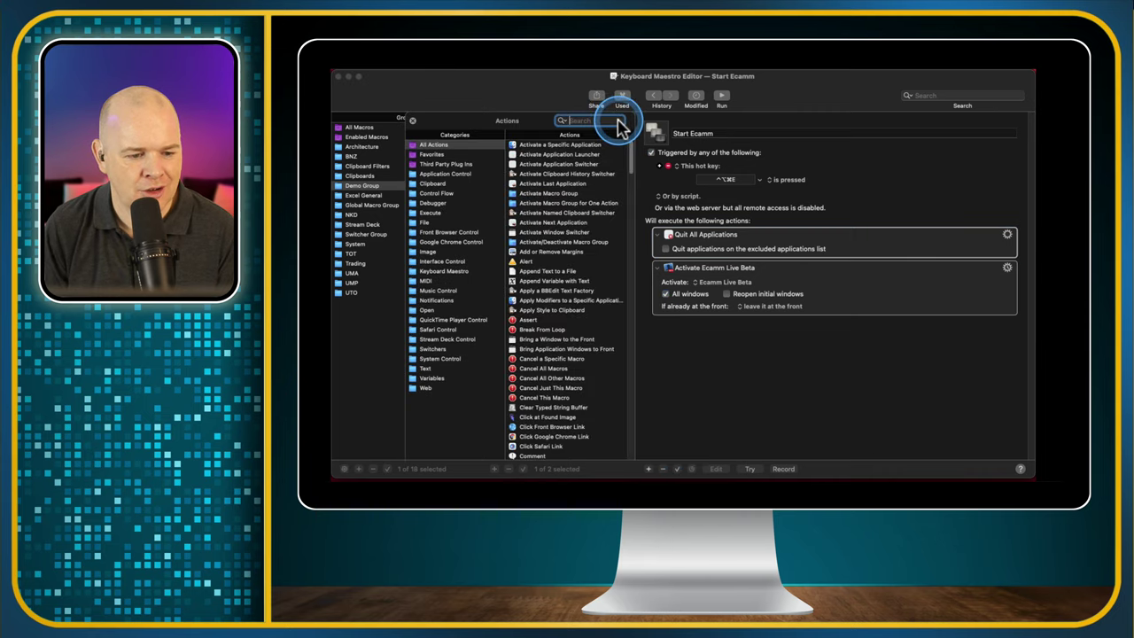
text(a)
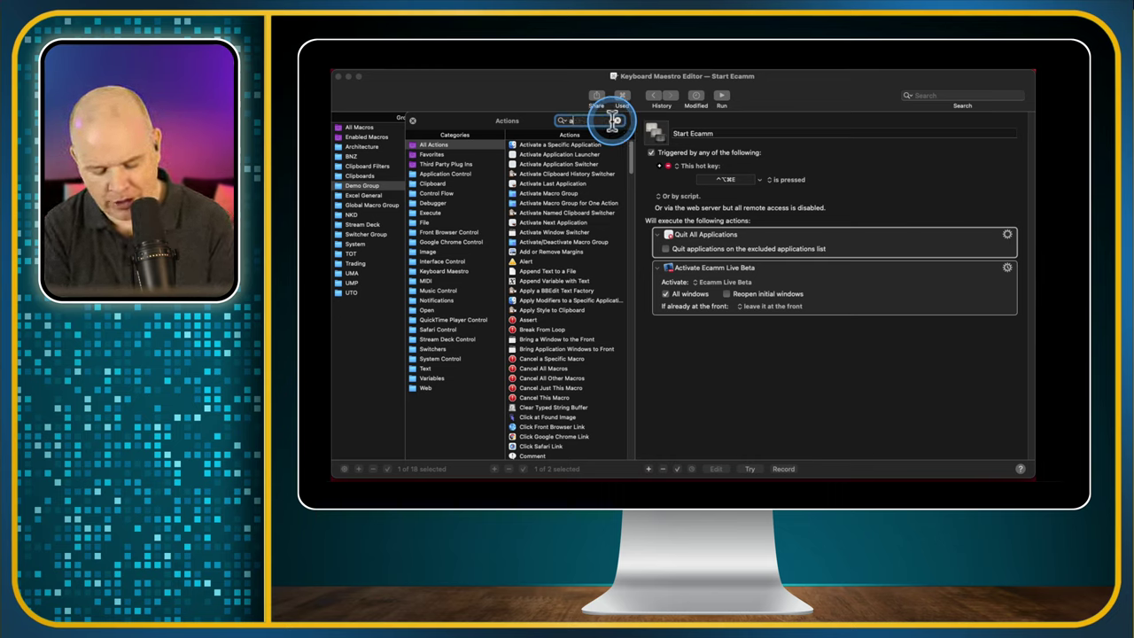
text(c)
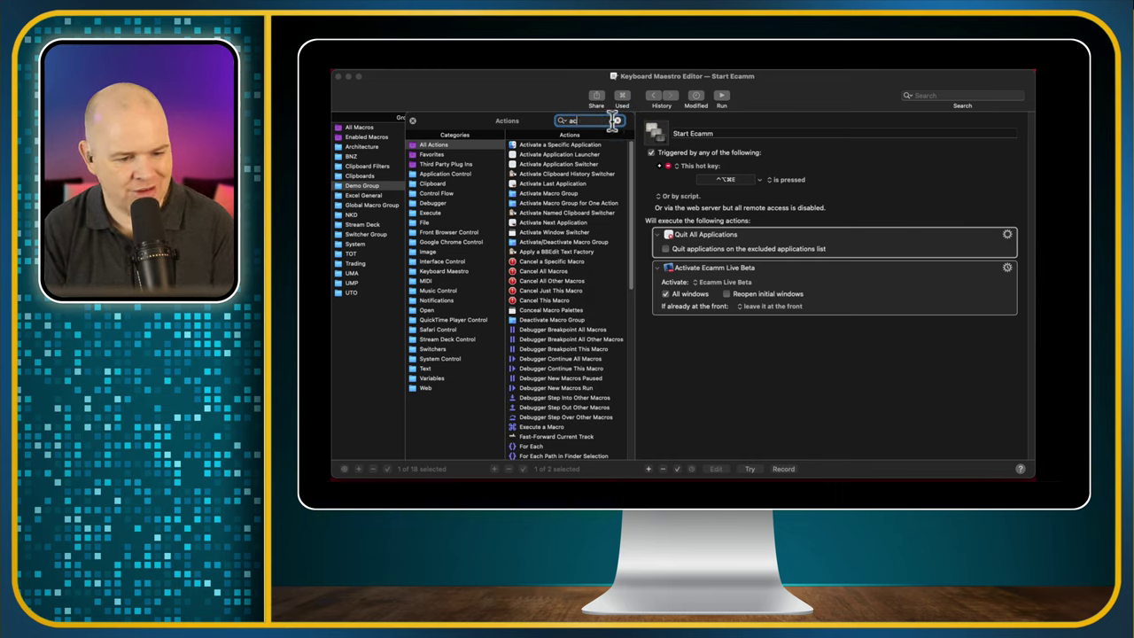
double_click(524, 154)
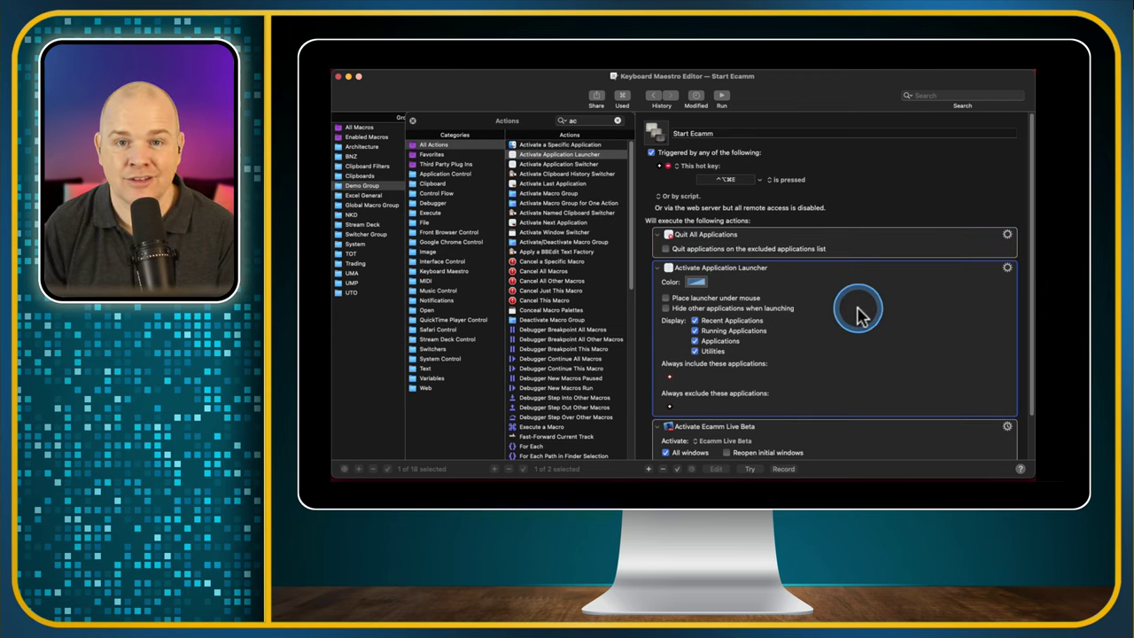
scroll(865, 312, down, 2)
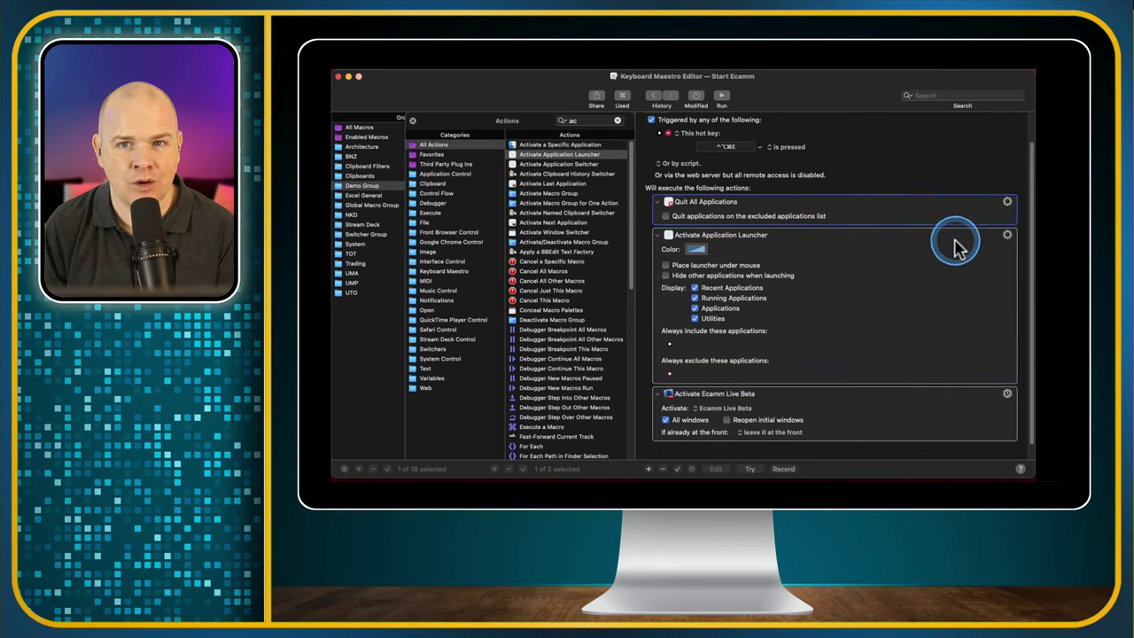
click(947, 408)
key(Escape)
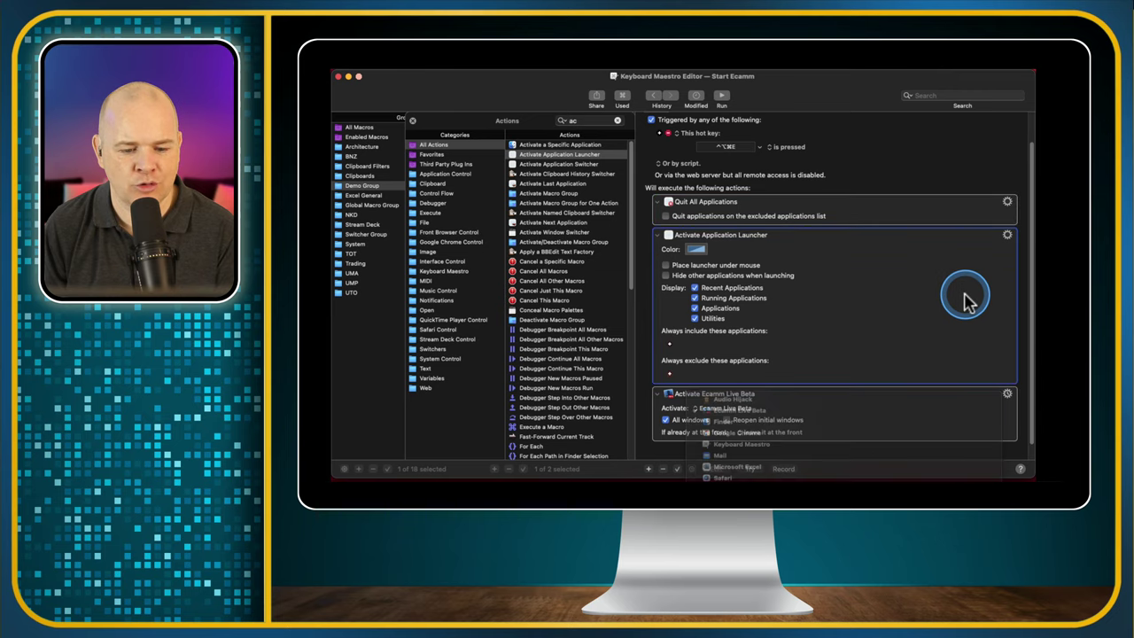
key(BackSpace)
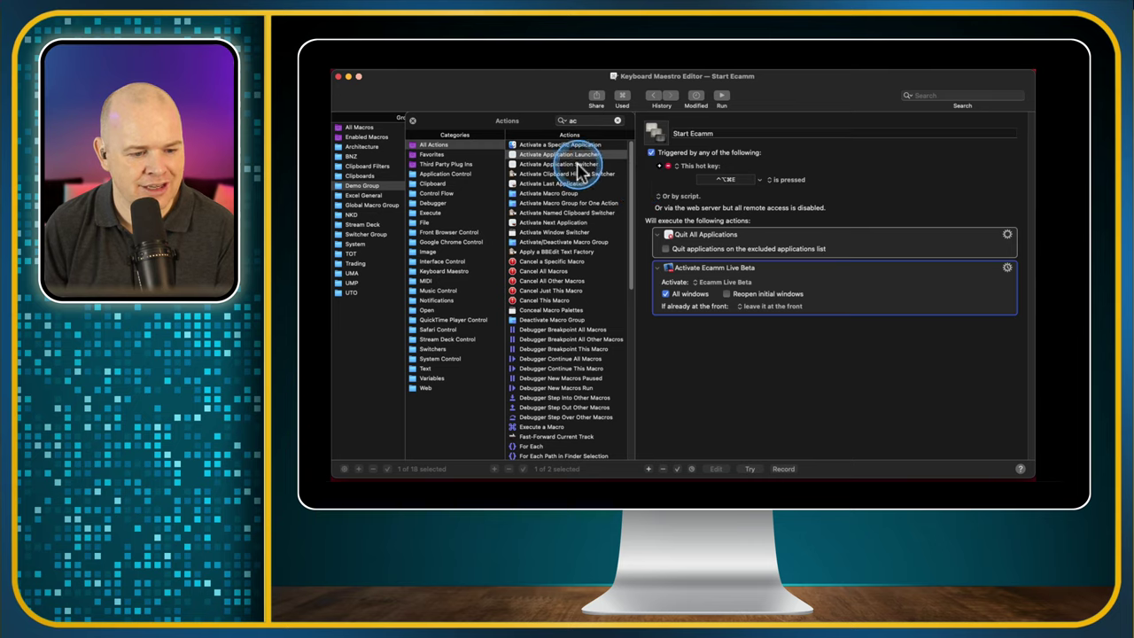
Step: Add Activate a Specific Application after the Activate Ecamm Live Beta action, set it to Audio Hijack, and close the list of available actions
double_click(525, 146)
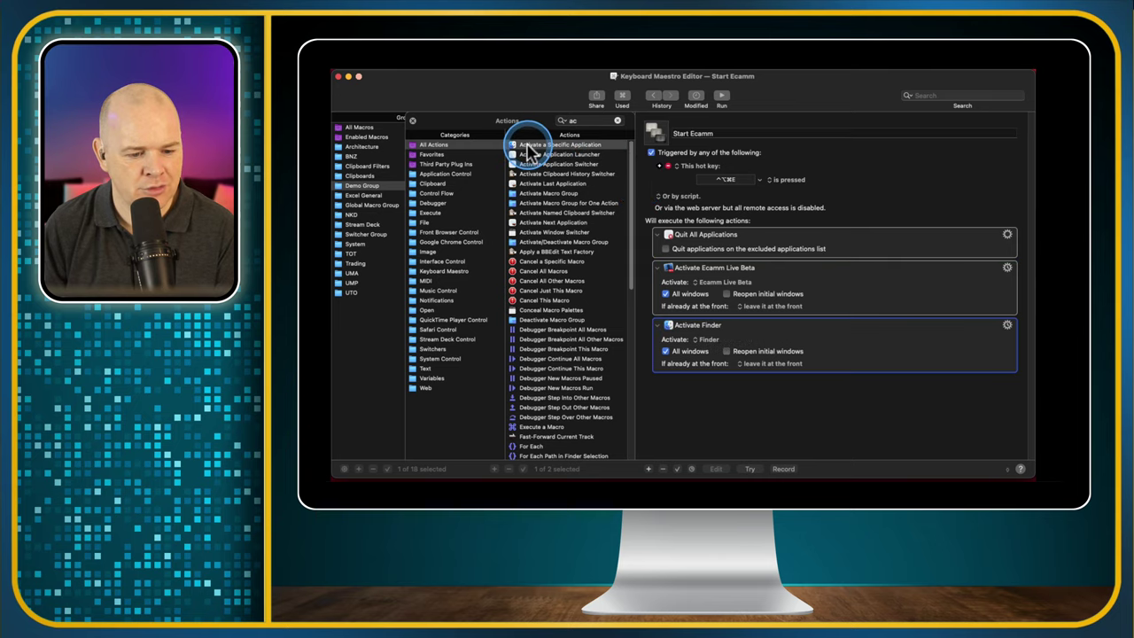
click(702, 341)
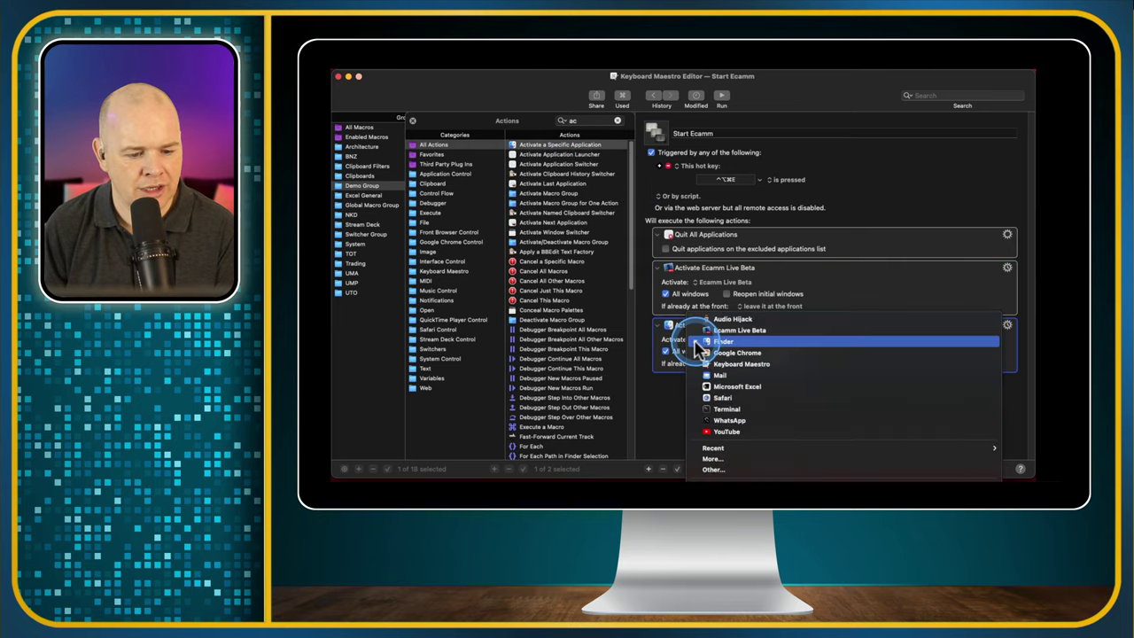
click(722, 321)
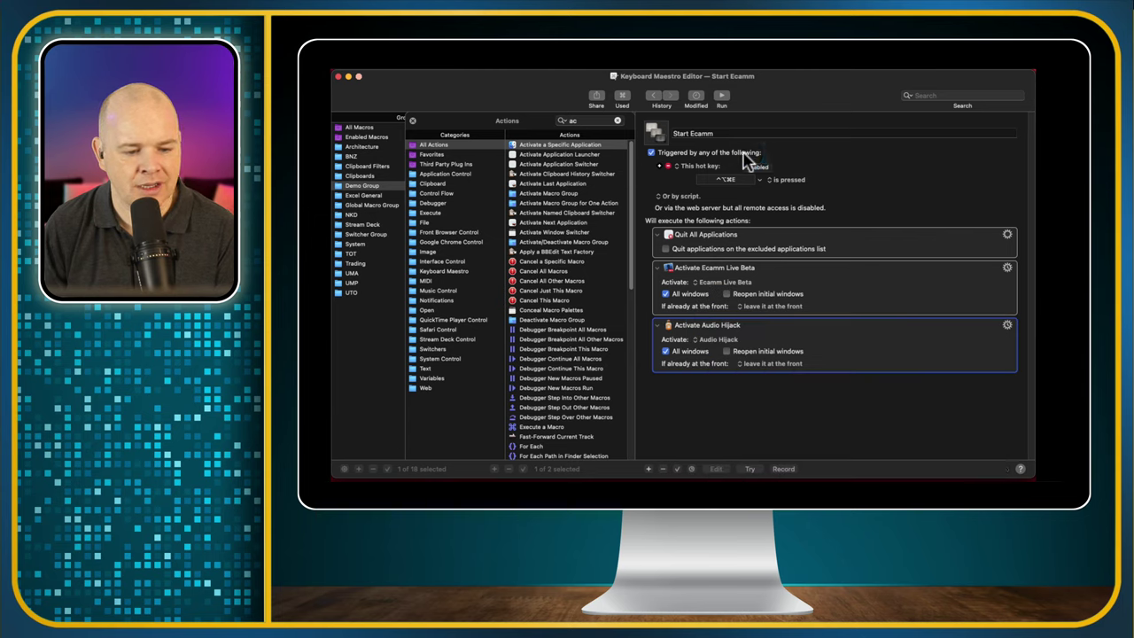
click(744, 156)
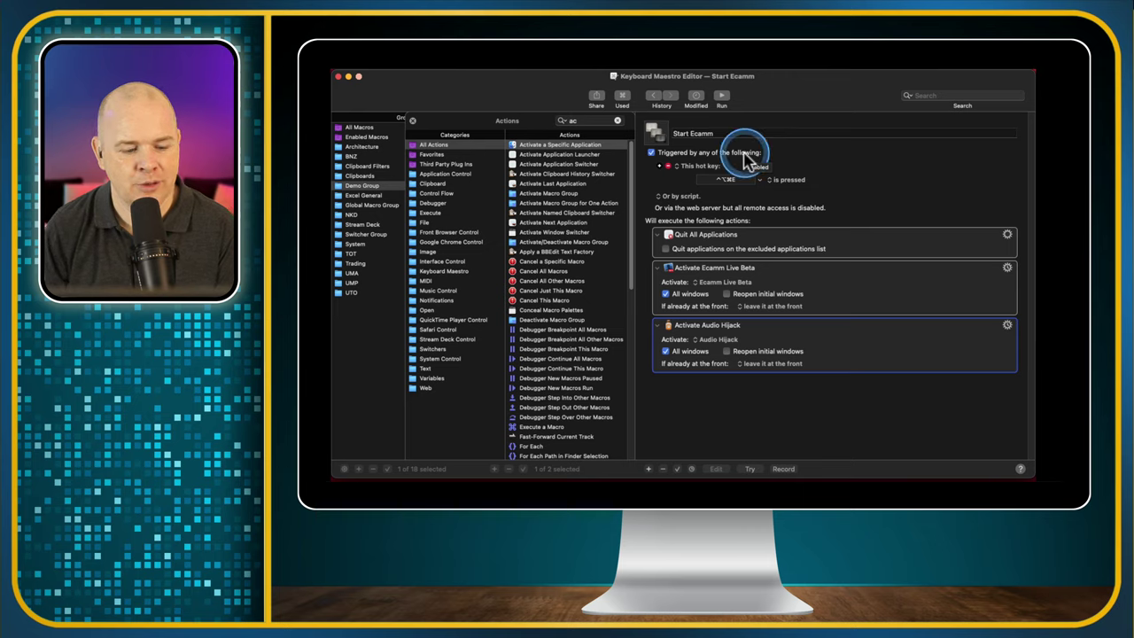
click(748, 134)
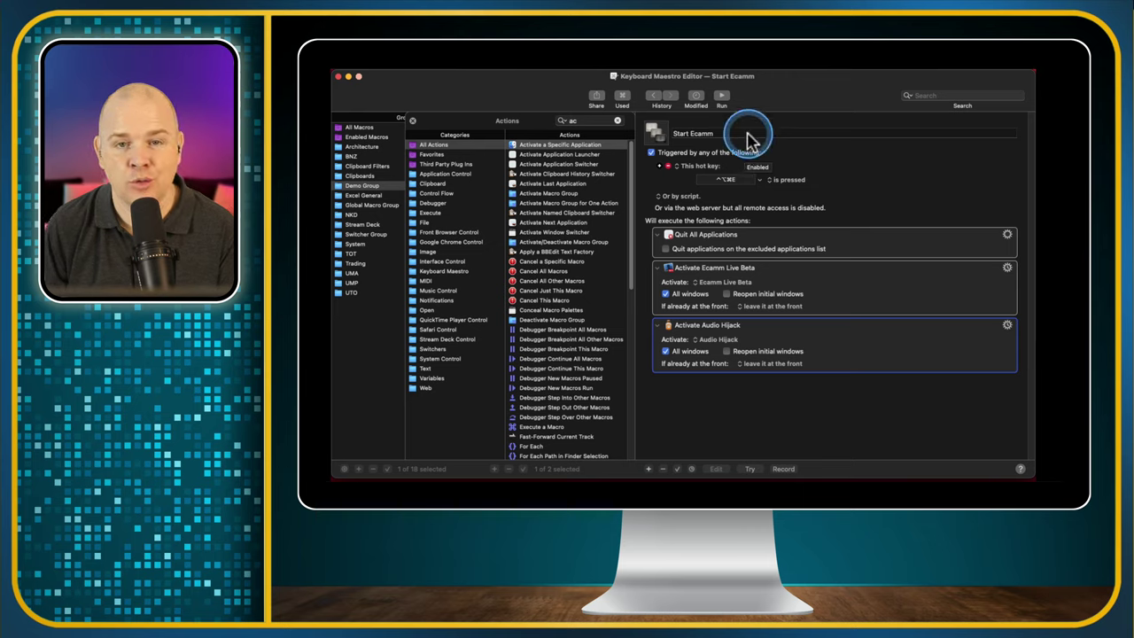
click(703, 218)
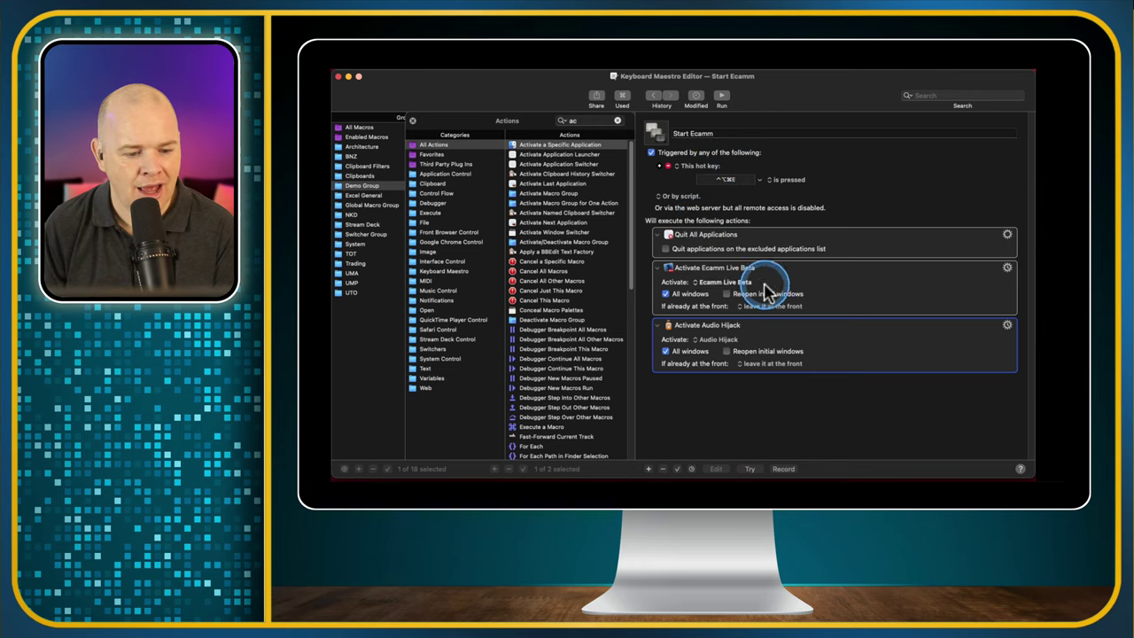
click(410, 121)
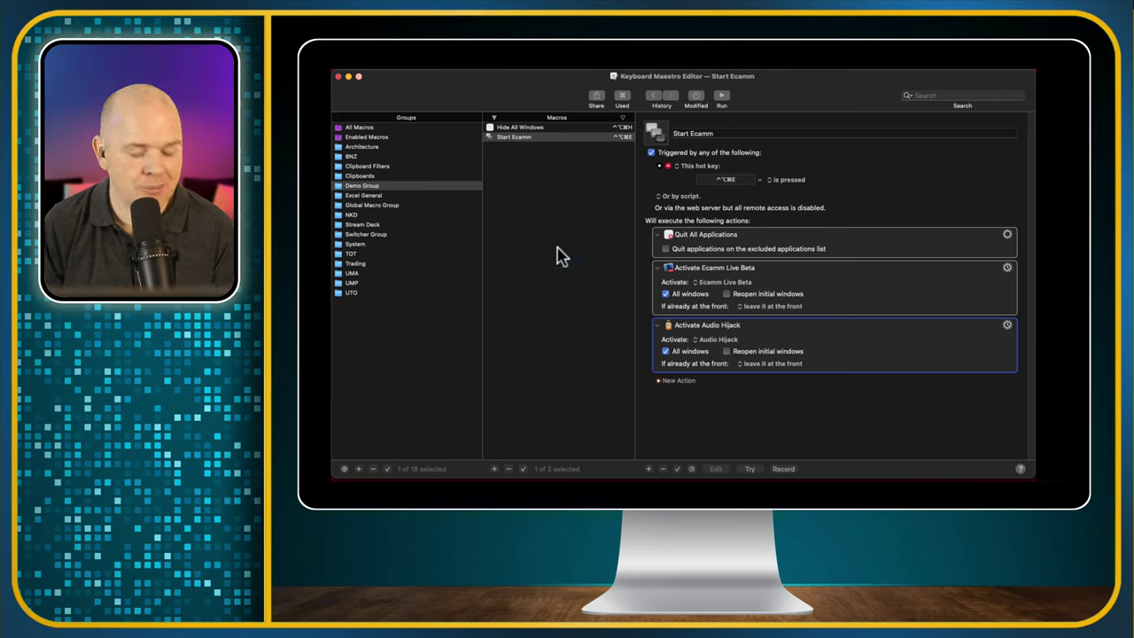
click(562, 245)
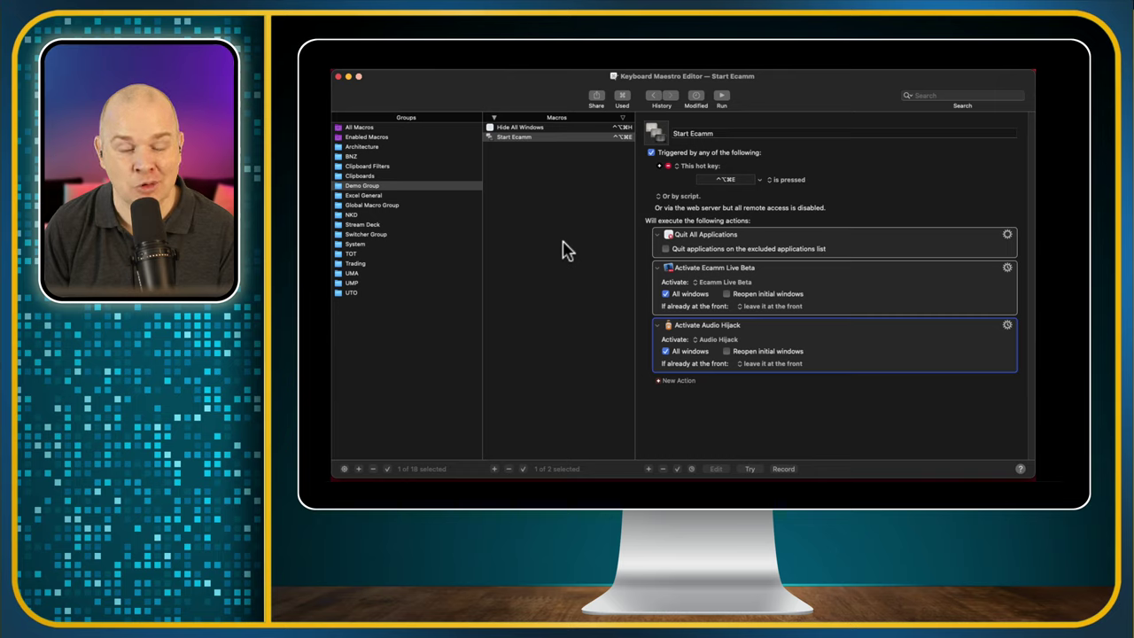
click(562, 244)
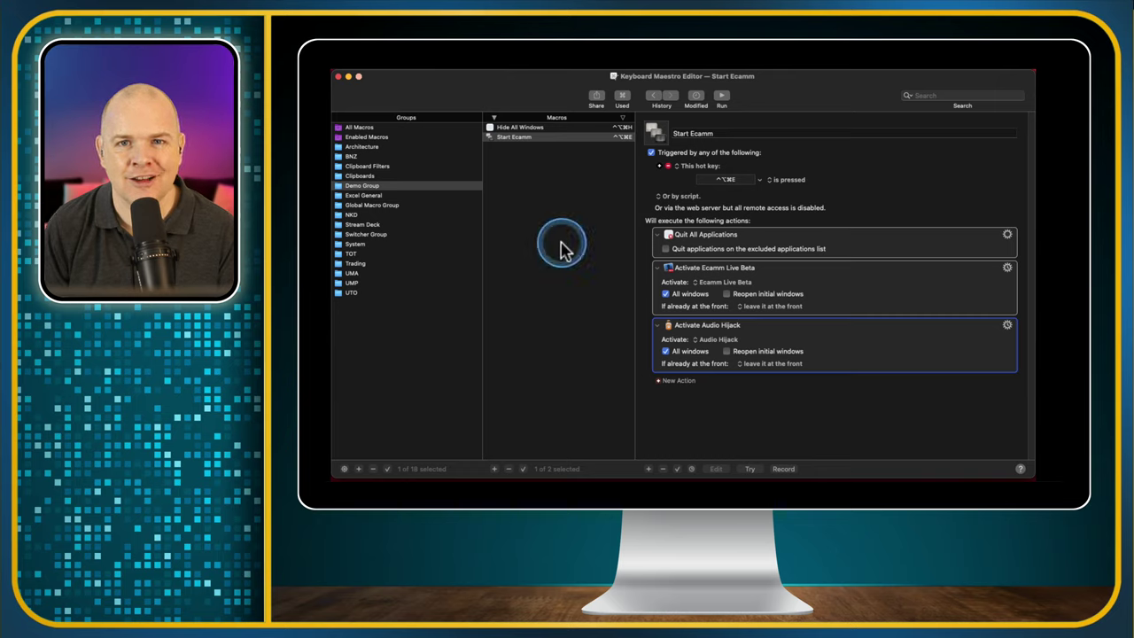